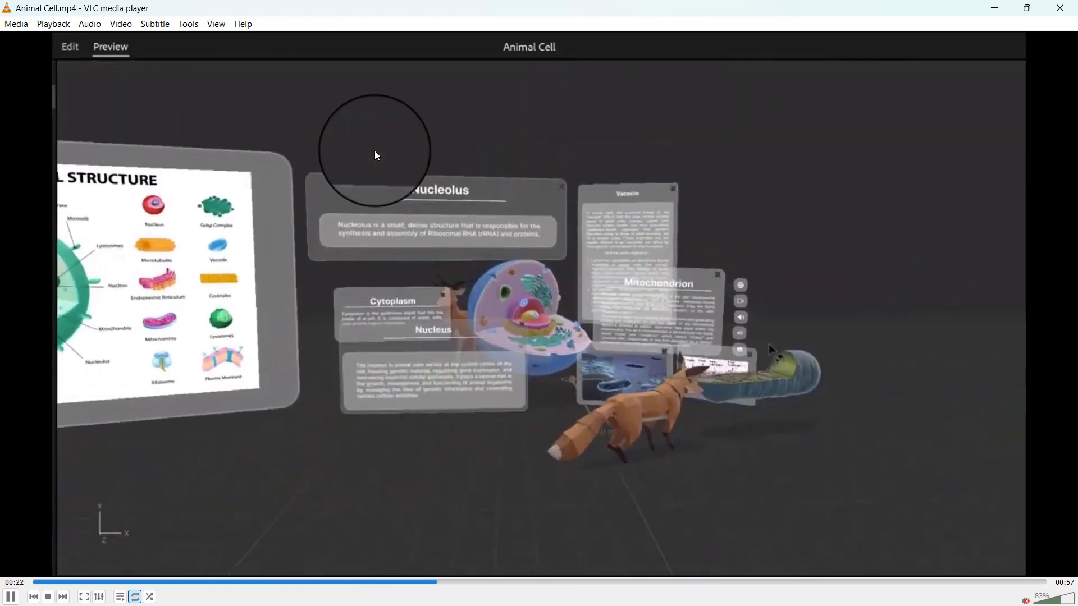
# Switch to the browser and read the Adobe Community reply about recommended Aero file sizes, highlighting its text
pyautogui.hotkey('alt', 'Tab')
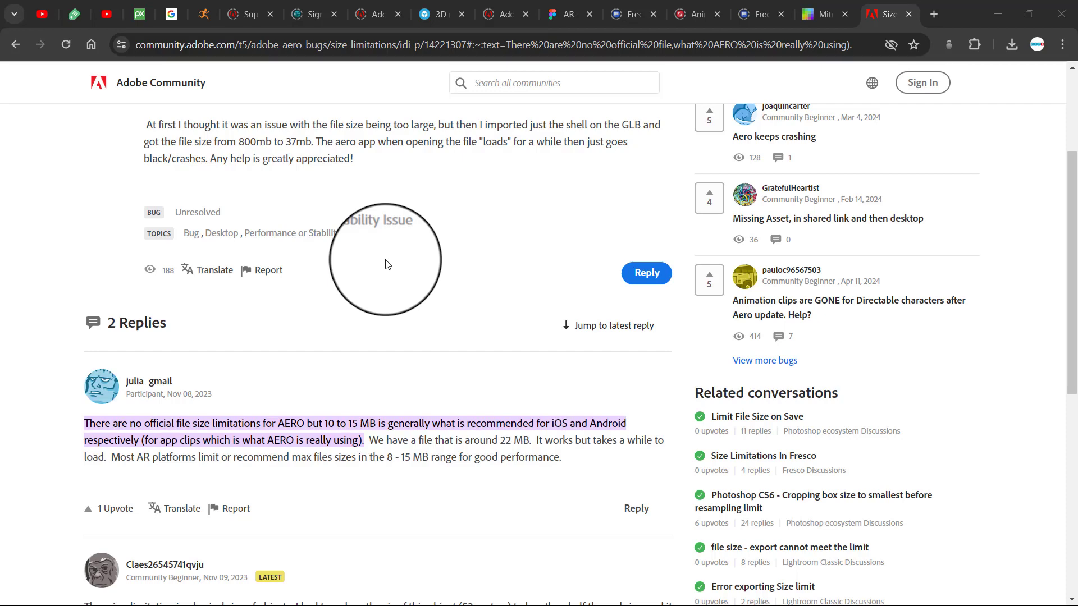
pyautogui.scroll(-3, 354, 264)
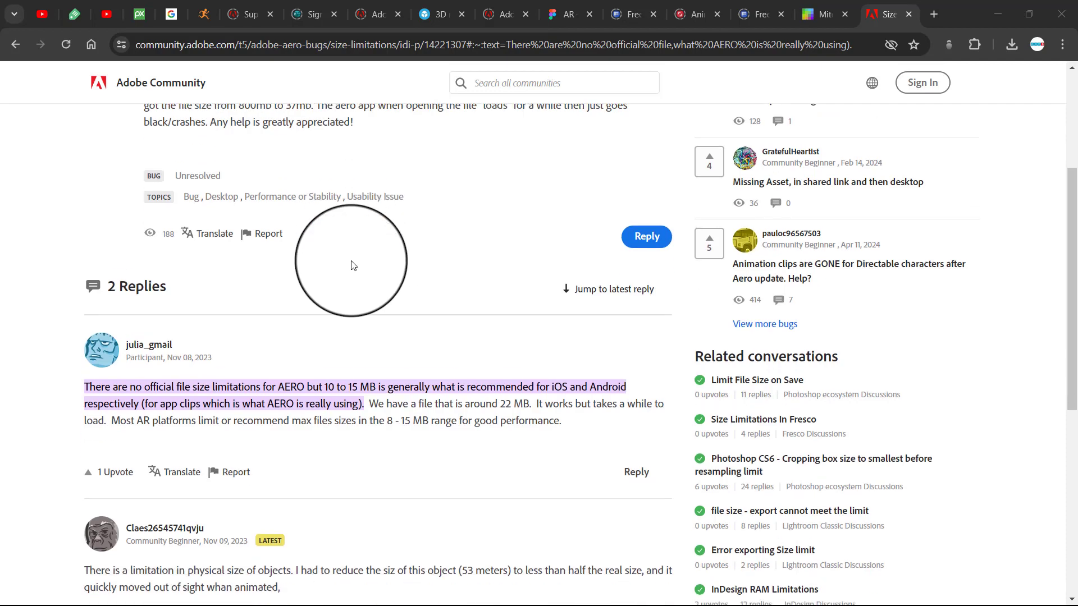
pyautogui.keyDown('ctrl'); pyautogui.scroll(5, 352, 264); pyautogui.keyUp('ctrl')
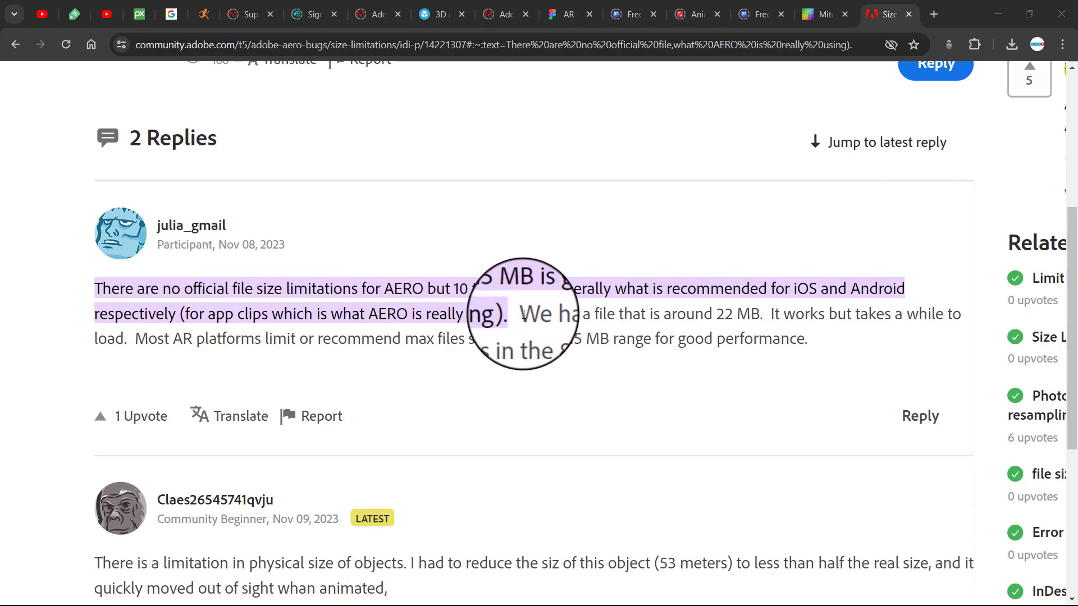
pyautogui.moveTo(523, 315); pyautogui.dragTo(807, 364)
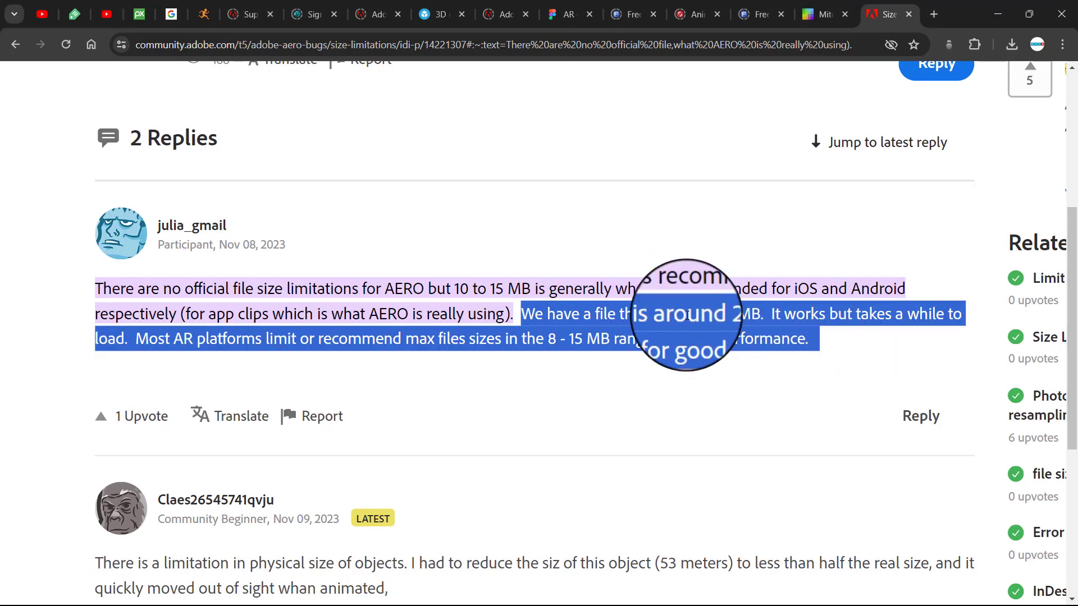
pyautogui.click(548, 338)
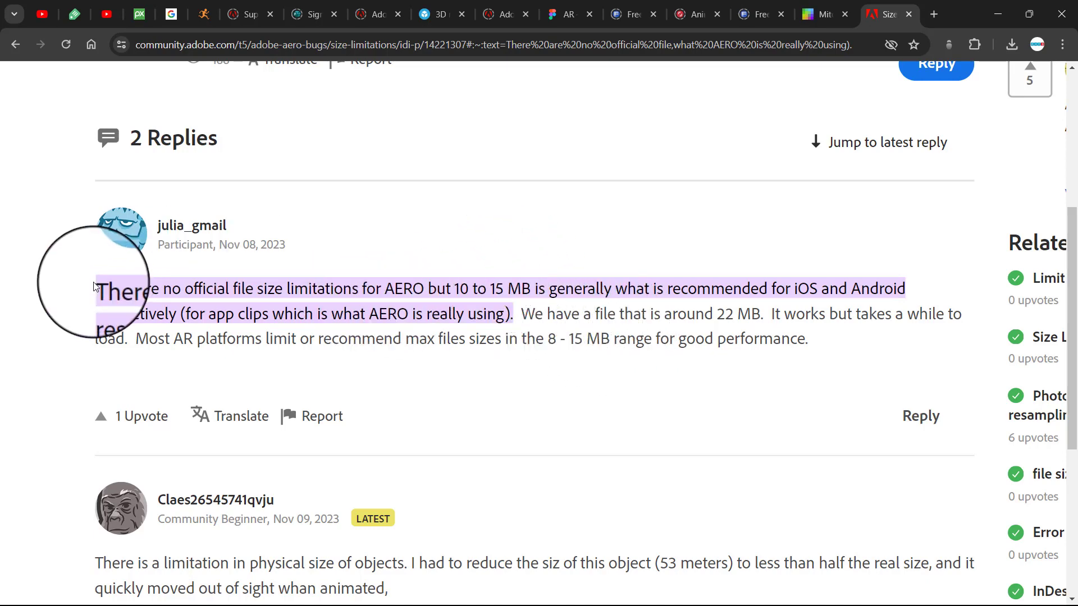
pyautogui.moveTo(96, 286); pyautogui.dragTo(452, 358)
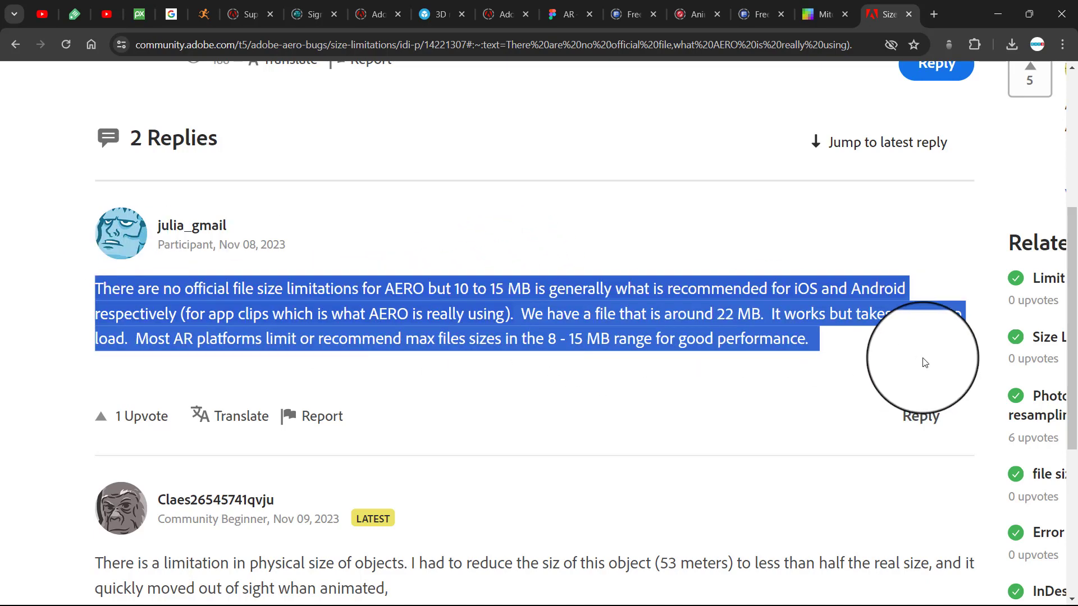
pyautogui.click(544, 267)
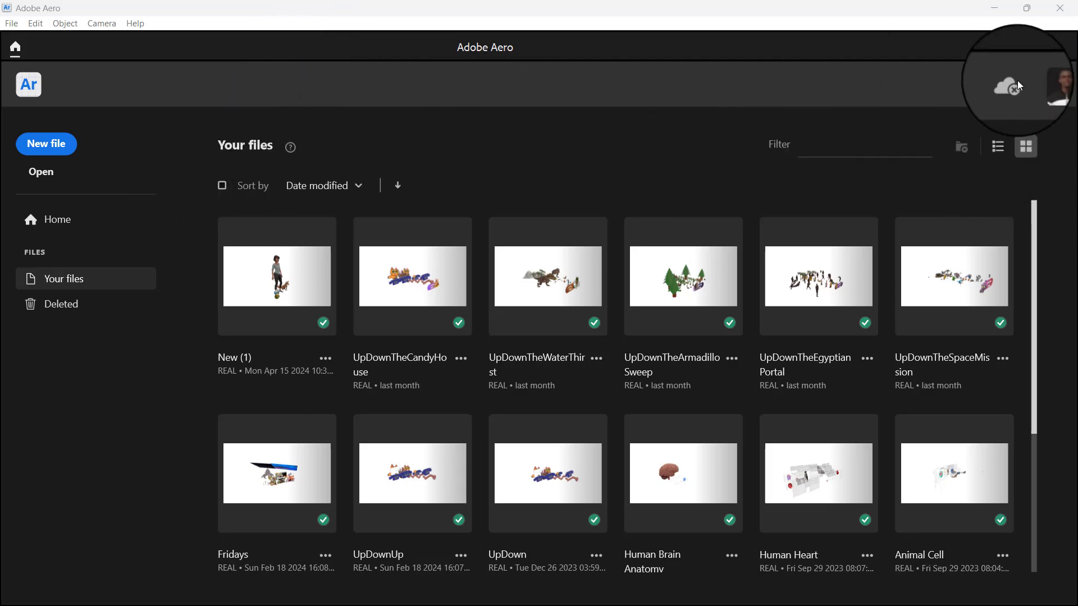
# Create a new Aero project named Animal Cell new
pyautogui.click(65, 150)
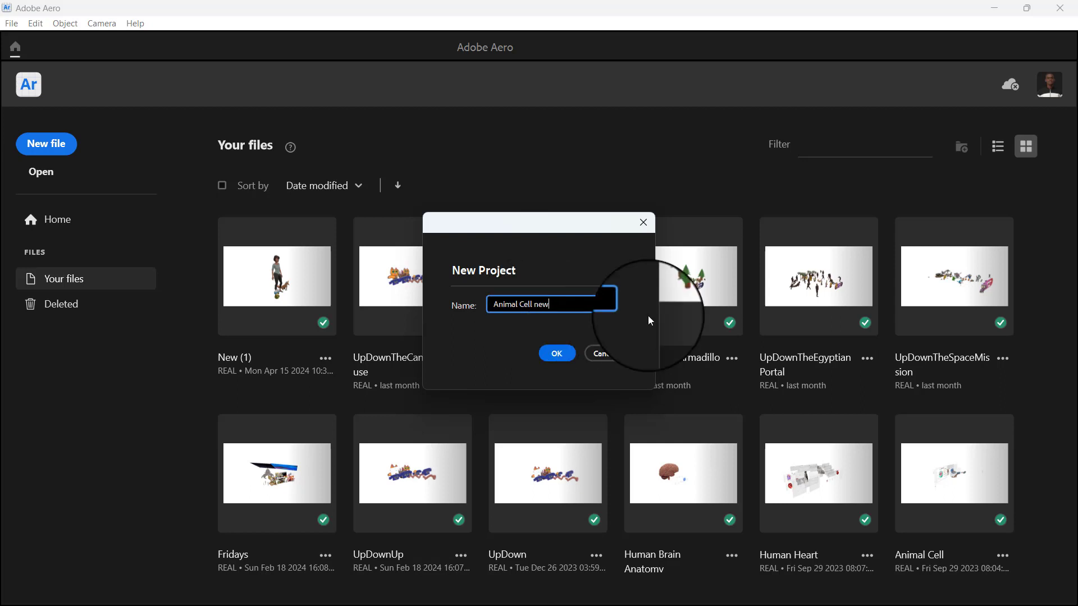
pyautogui.click(566, 362)
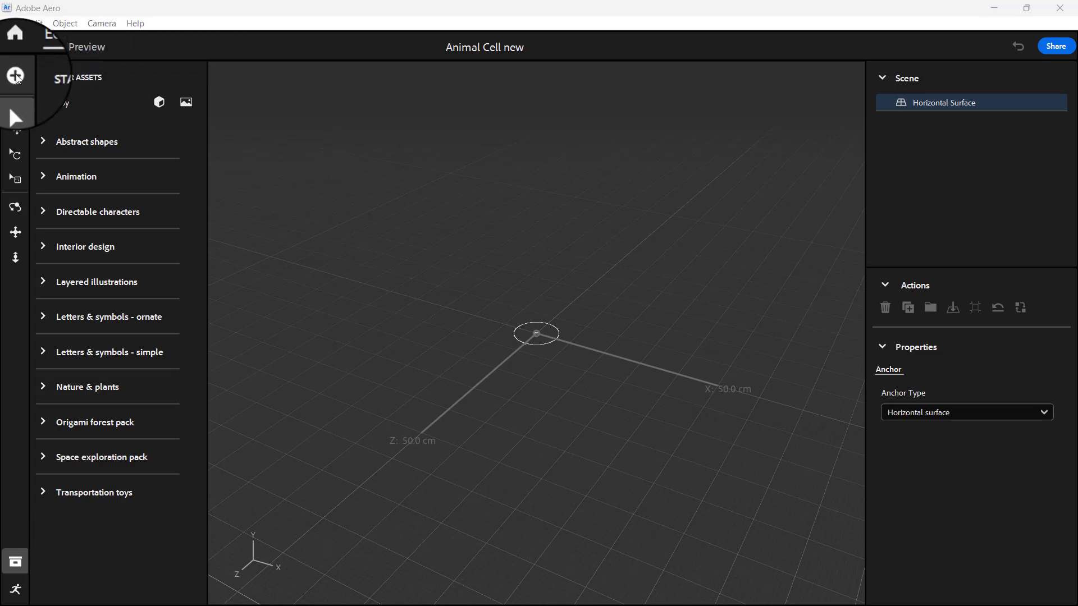
pyautogui.click(16, 77)
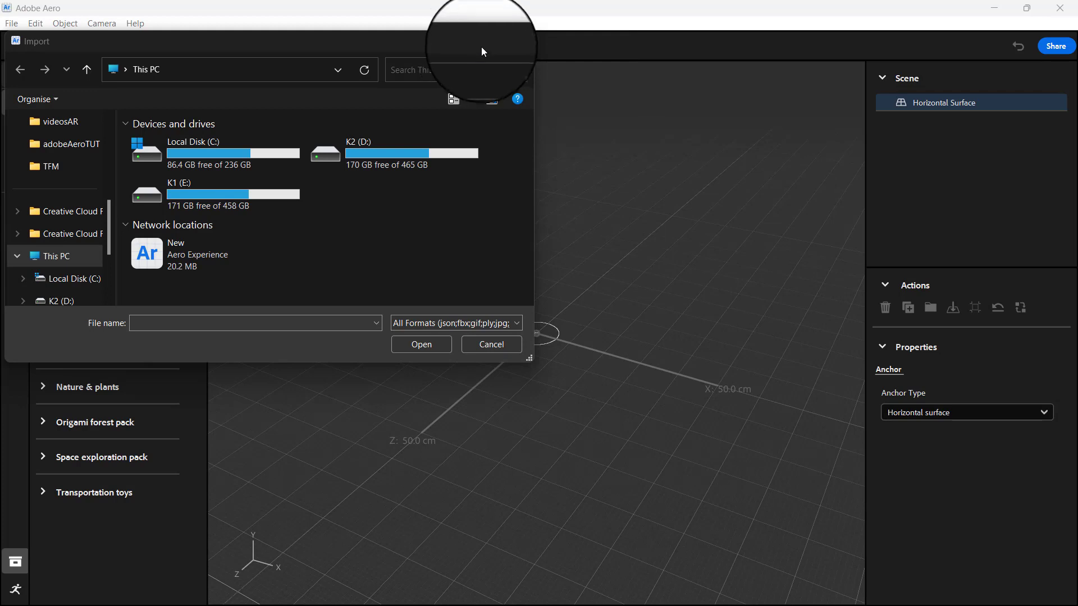
pyautogui.click(524, 42)
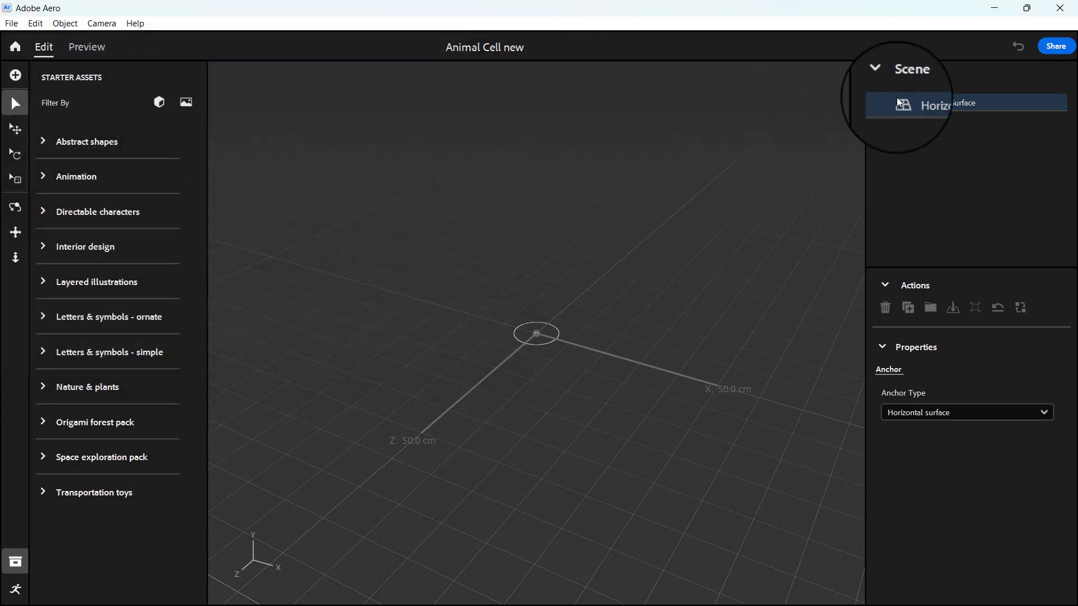
# Try to bring all files from the animal cell AR folder into Aero at once, except the QR code, Word document and Aero file
pyautogui.hotkey('alt', 'Tab')
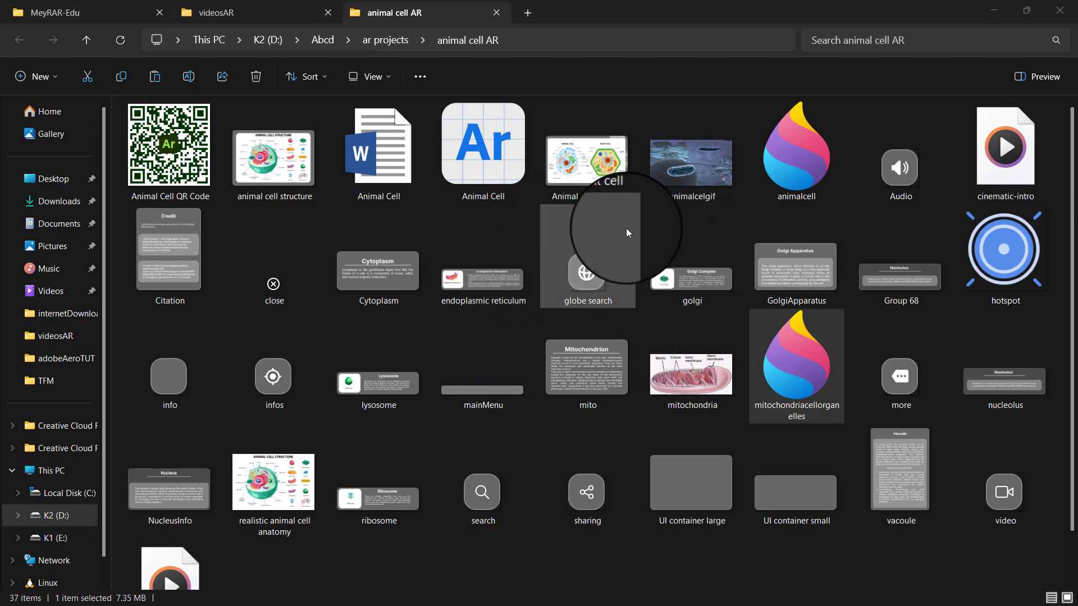
pyautogui.click(515, 548)
pyautogui.hotkey('ctrl', 'a')
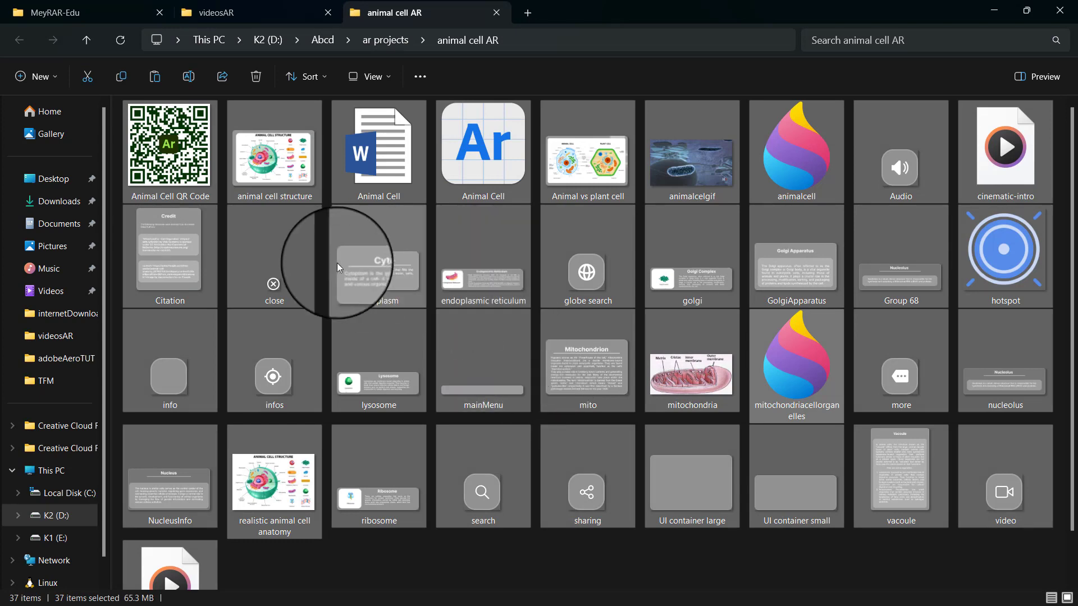
pyautogui.keyDown('ctrl'); pyautogui.click(172, 193); pyautogui.keyUp('ctrl')
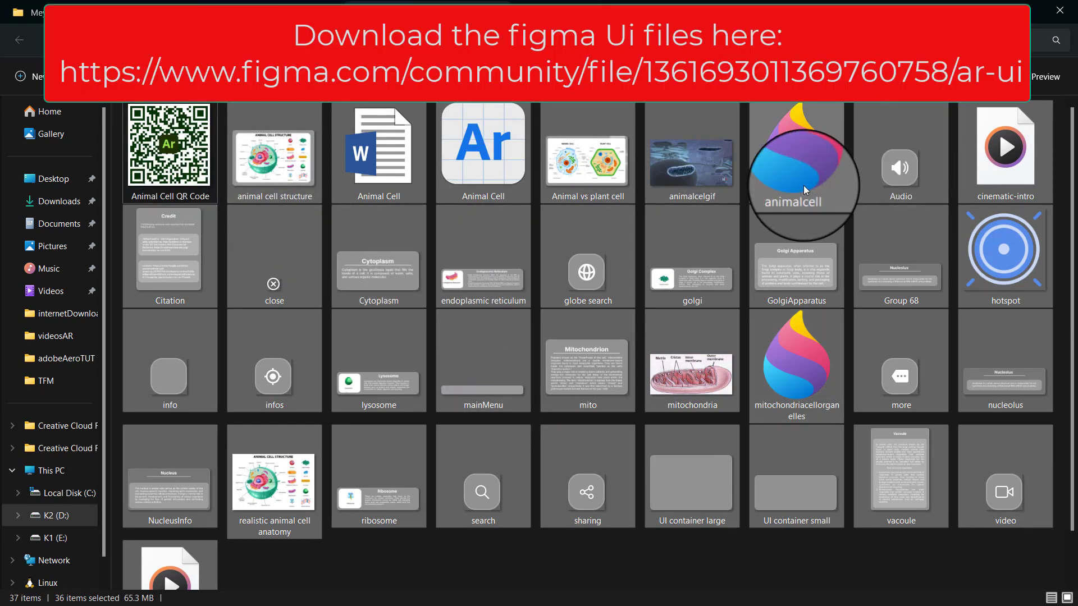
pyautogui.keyDown('ctrl'); pyautogui.click(477, 164); pyautogui.keyUp('ctrl')
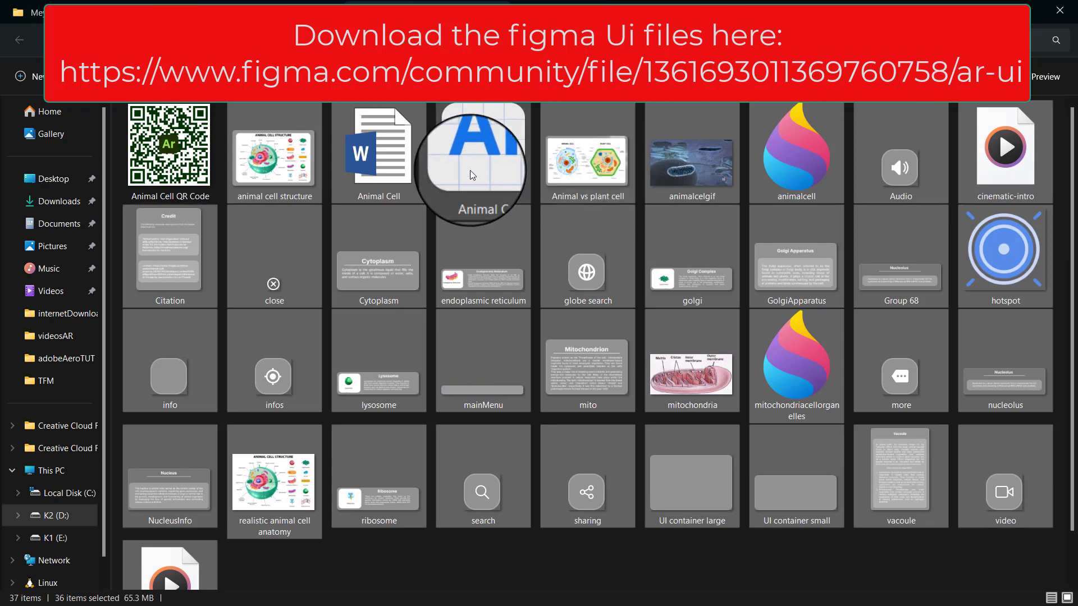
pyautogui.keyDown('ctrl'); pyautogui.click(386, 180); pyautogui.keyUp('ctrl')
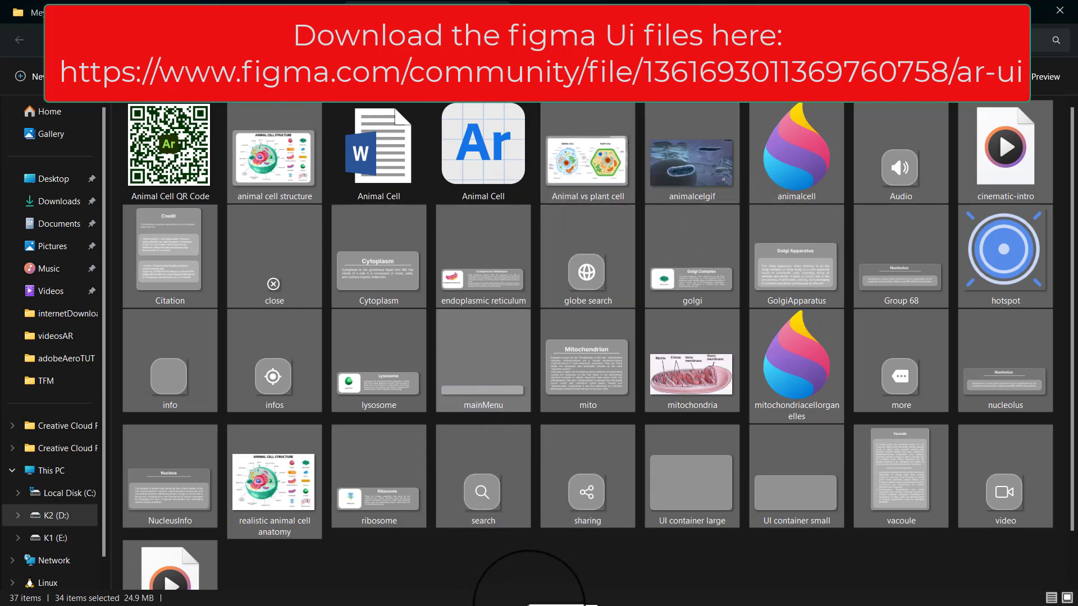
pyautogui.press('super')
pyautogui.press('super')
pyautogui.press('super')
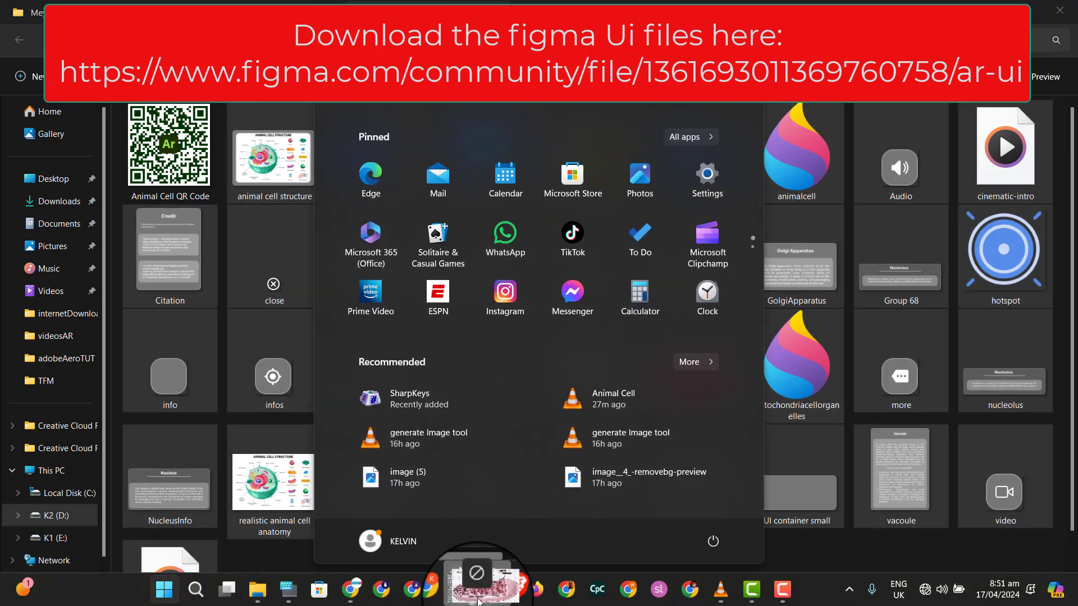
pyautogui.press('super')
pyautogui.moveTo(478, 601); pyautogui.dragTo(526, 322)
pyautogui.press('super')
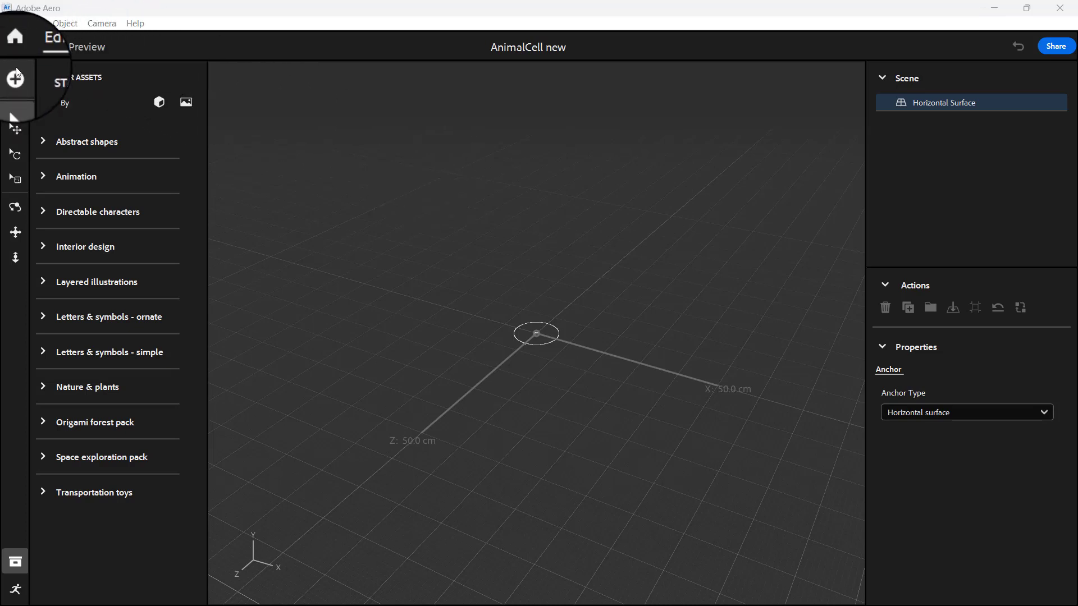
# Import the animalcell model from D:\Abcd\ar projects\animal cell AR into the scene
pyautogui.click(16, 73)
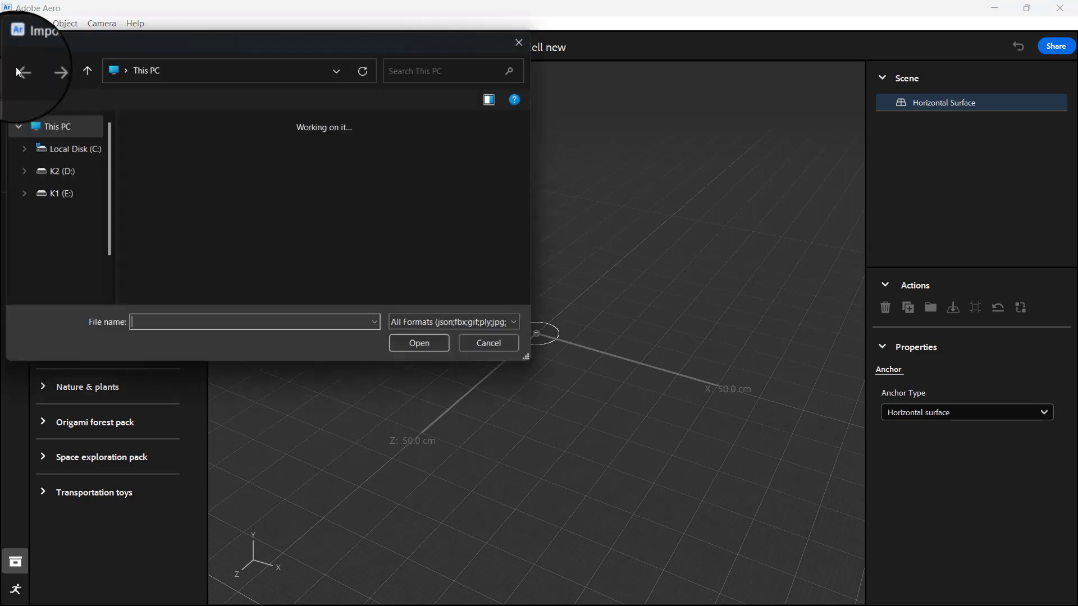
pyautogui.click(272, 77)
pyautogui.write('D:\\Abcd\\ar projects\\animal cell AR')
pyautogui.press('Return')
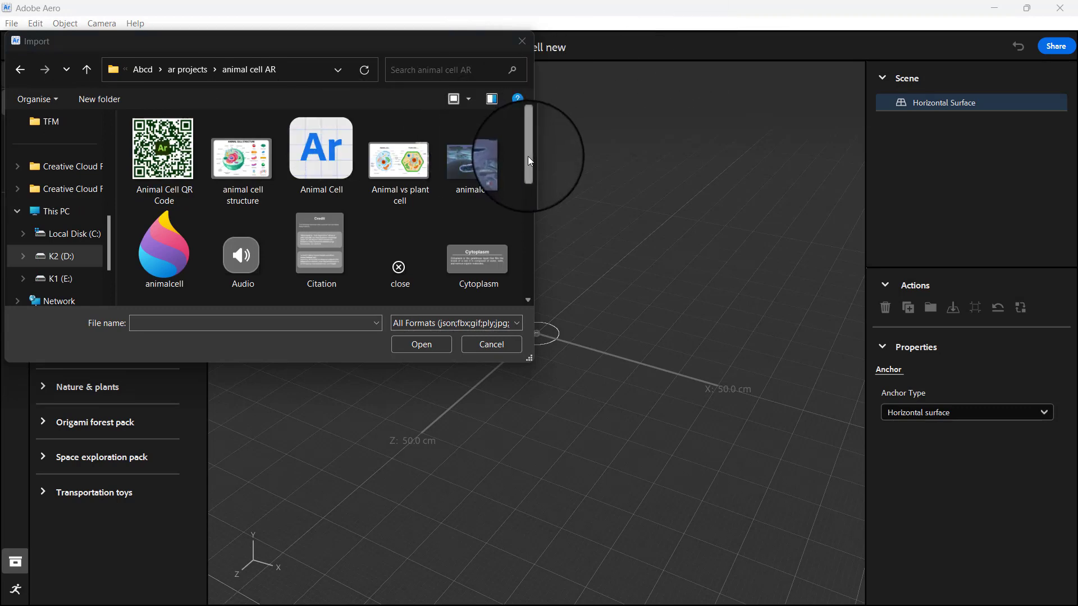
pyautogui.moveTo(528, 156)
pyautogui.mouseDown()
pyautogui.moveTo(547, 289)
pyautogui.moveTo(542, 145)
pyautogui.mouseUp()
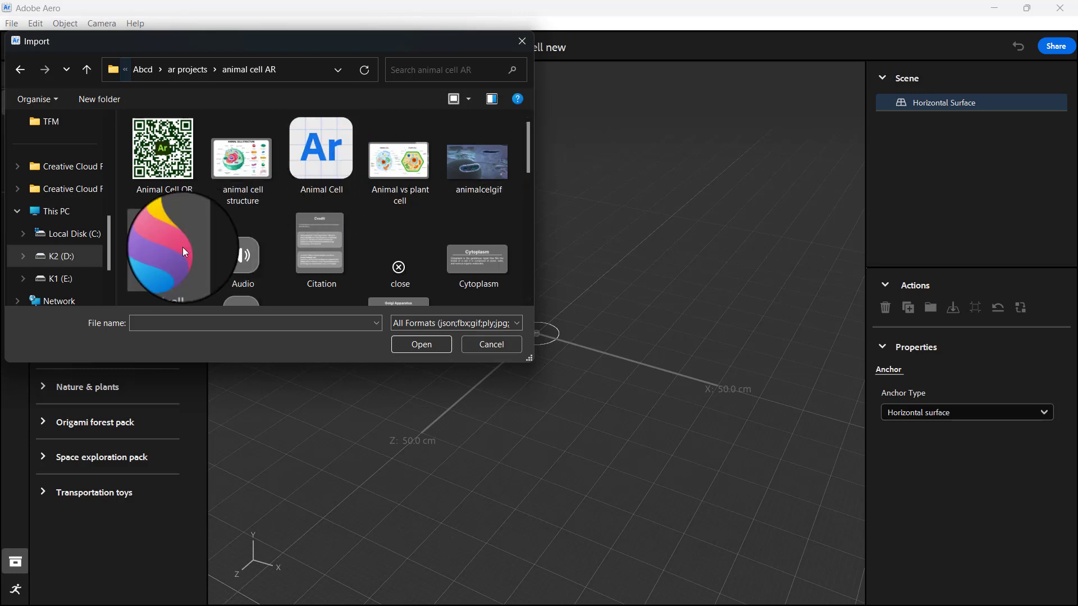
pyautogui.click(157, 271)
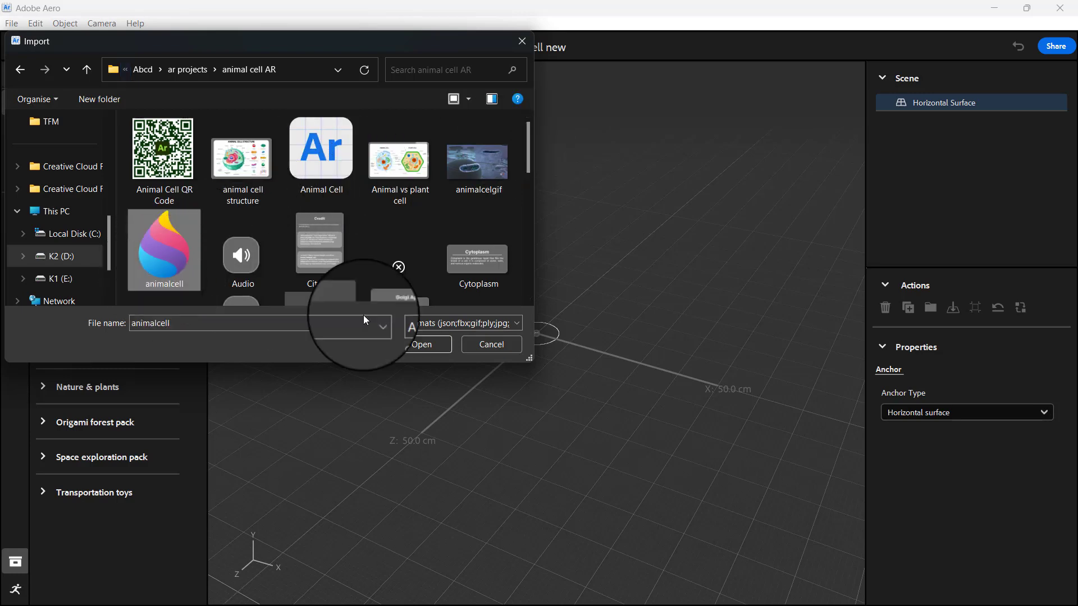
pyautogui.click(446, 344)
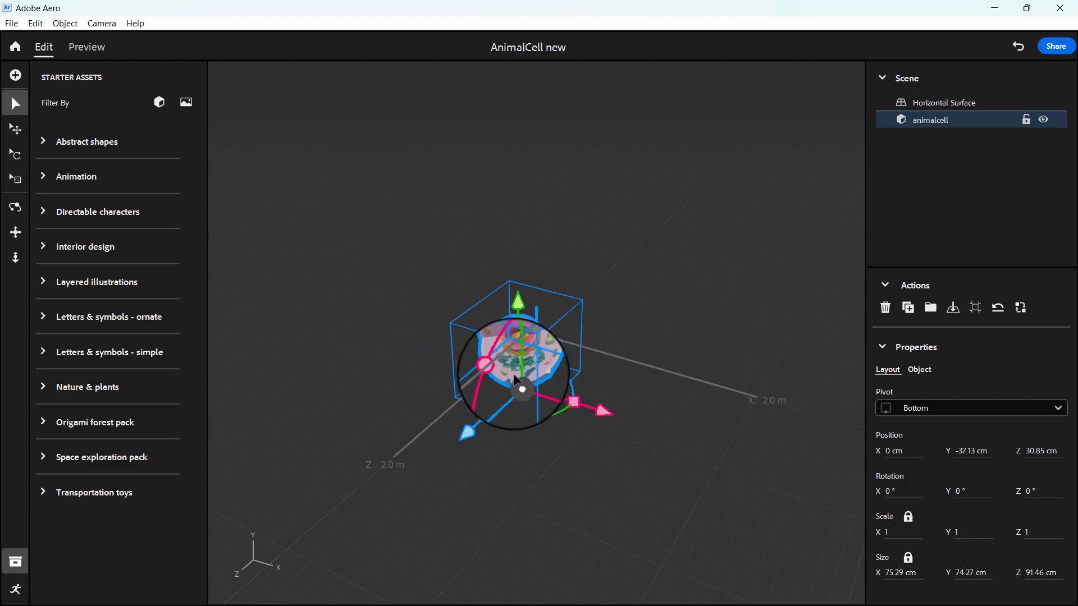
# Rotate the animalcell model to about 340.9° around X and scale it uniformly to about 1.2
pyautogui.moveTo(494, 367); pyautogui.dragTo(507, 345)
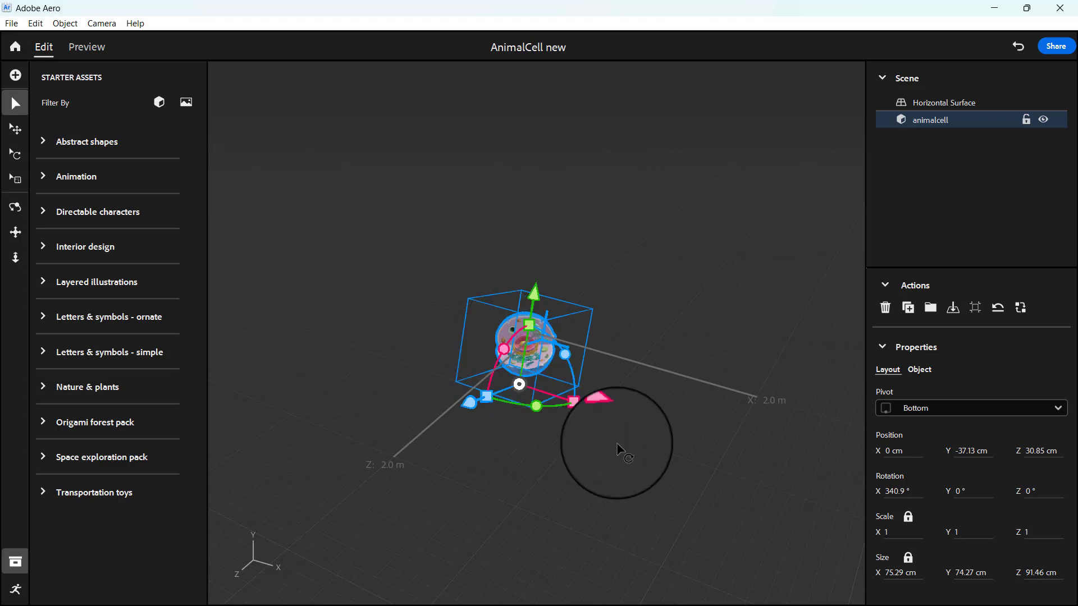
pyautogui.moveTo(618, 449); pyautogui.dragTo(578, 475)
pyautogui.press('v')
pyautogui.moveTo(526, 329); pyautogui.dragTo(527, 322)
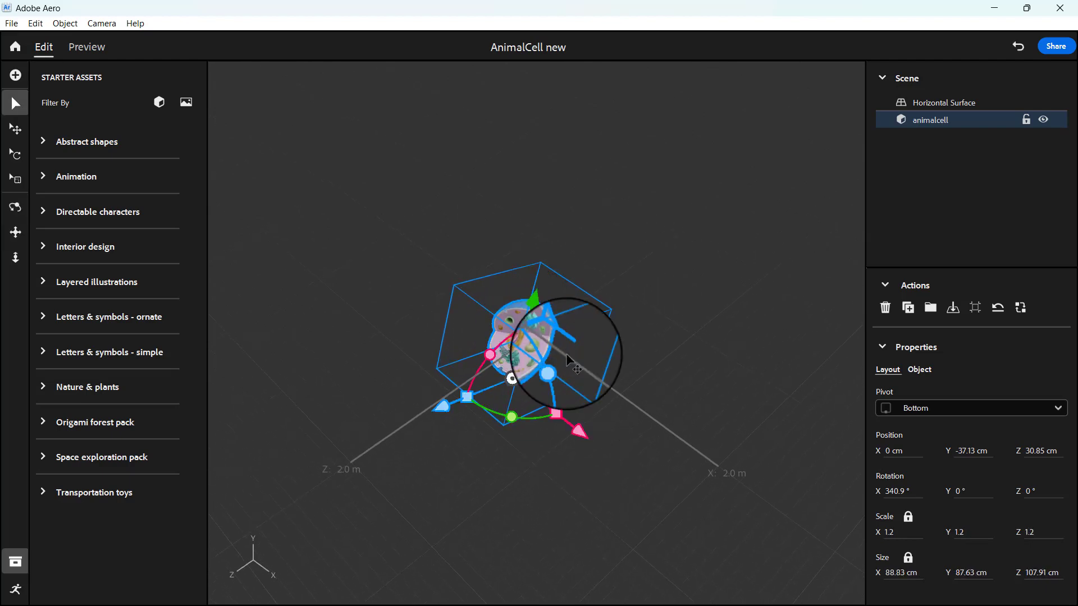
# Raise the animalcell model to rest on the ground surface and deselect it
pyautogui.press('o')
pyautogui.moveTo(580, 440); pyautogui.dragTo(525, 420)
pyautogui.press('v')
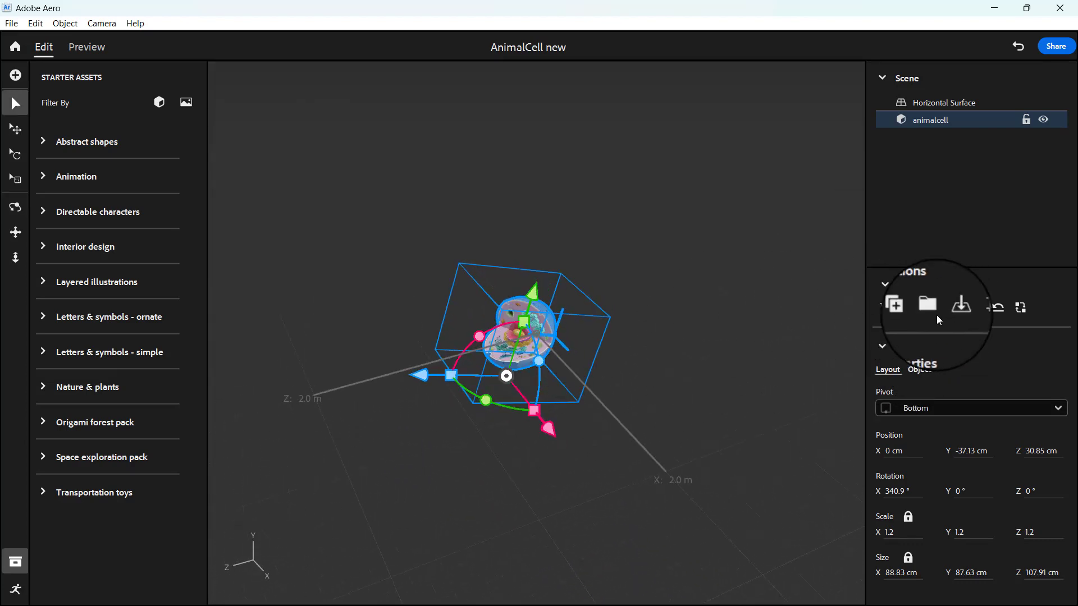
pyautogui.click(953, 307)
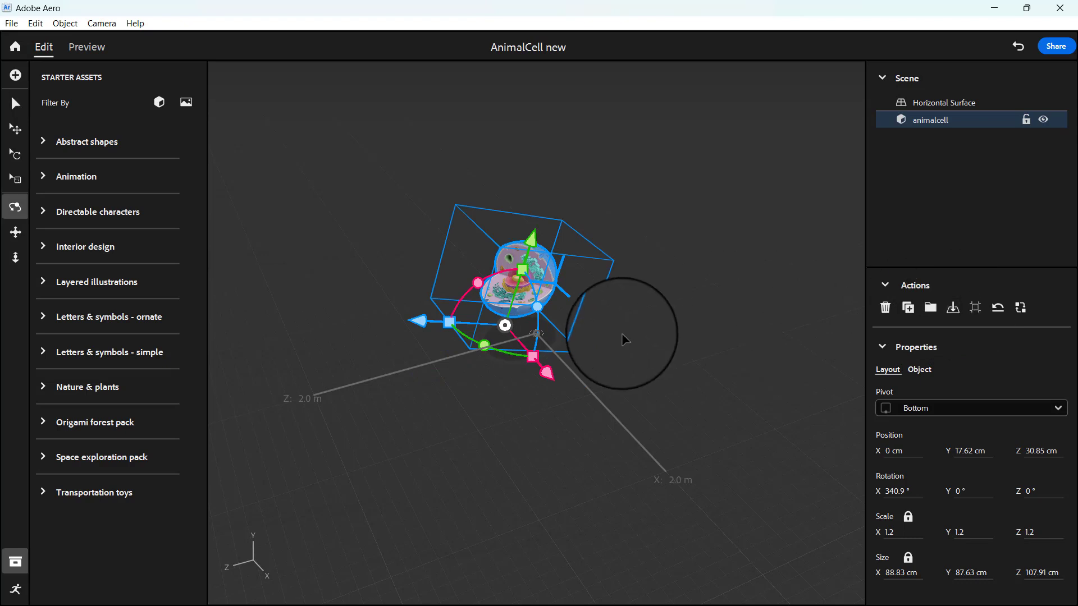
pyautogui.moveTo(625, 340); pyautogui.dragTo(771, 310)
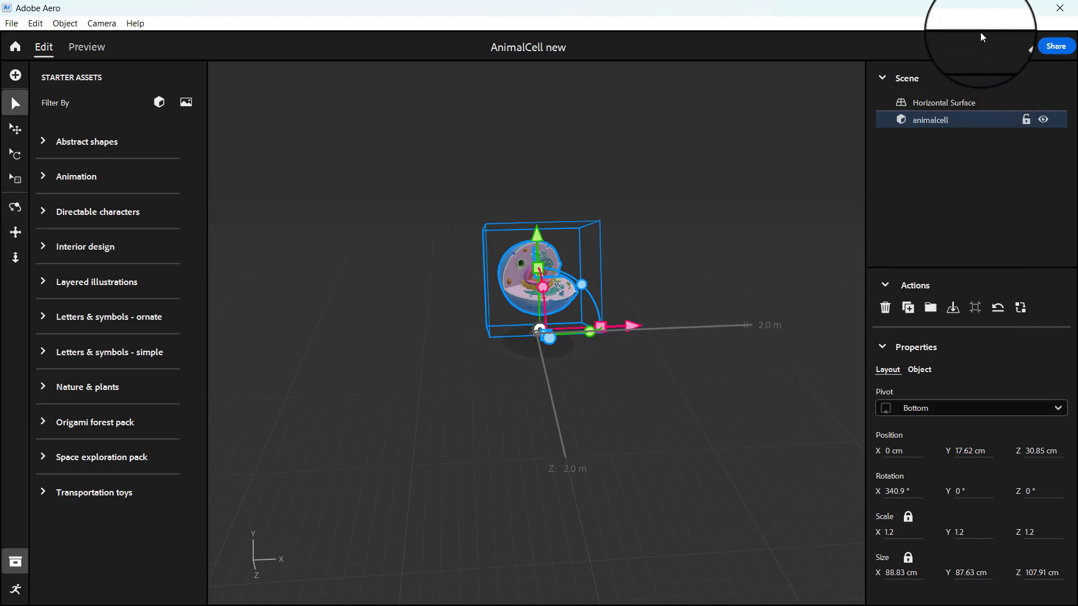
pyautogui.click(698, 290)
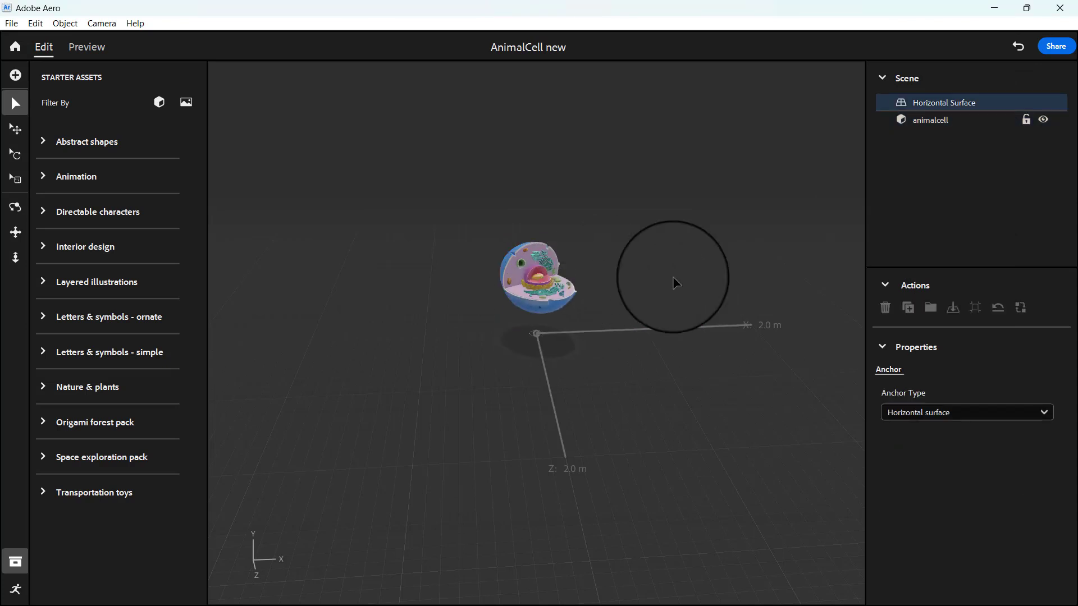
pyautogui.keyDown('alt'); pyautogui.moveTo(661, 337); pyautogui.dragTo(497, 346); pyautogui.keyUp('alt')
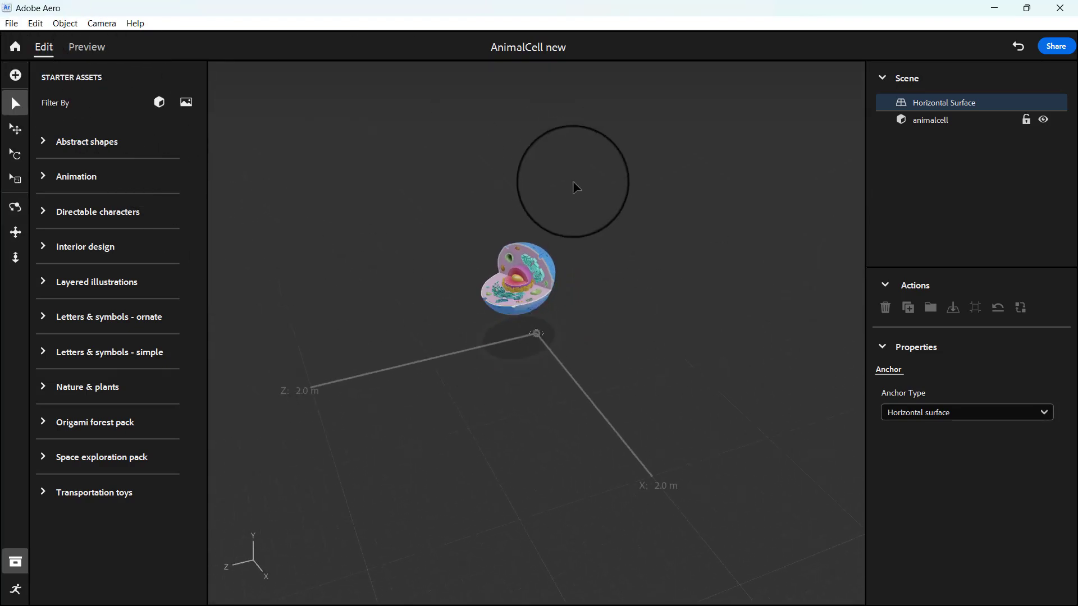
pyautogui.keyDown('alt'); pyautogui.moveTo(581, 285); pyautogui.dragTo(629, 242); pyautogui.keyUp('alt')
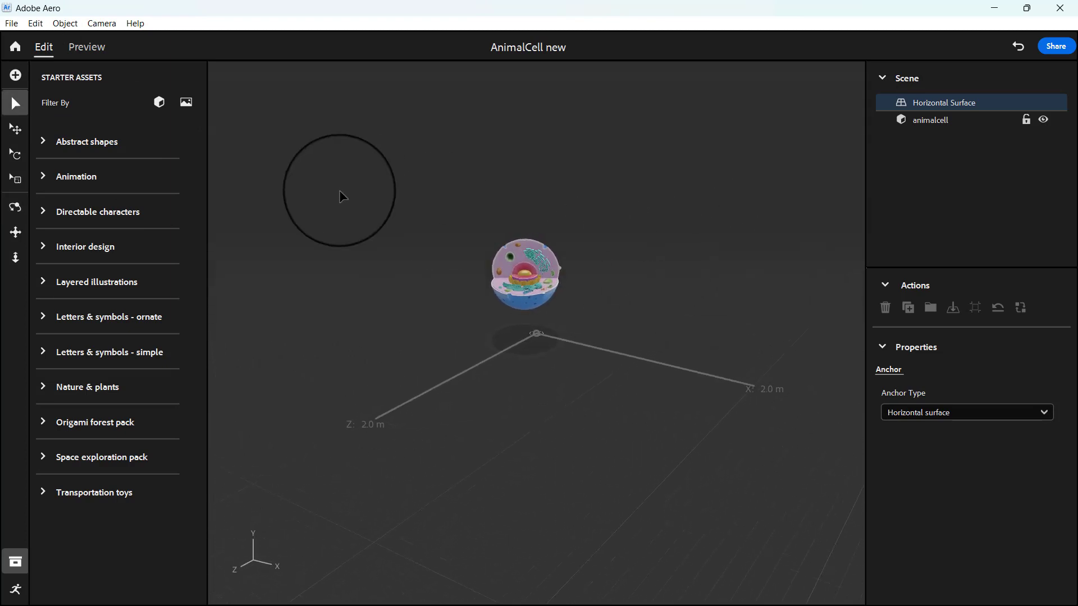
# Import the animal cell structure image and move it along the X axis to about 108 cm
pyautogui.click(16, 79)
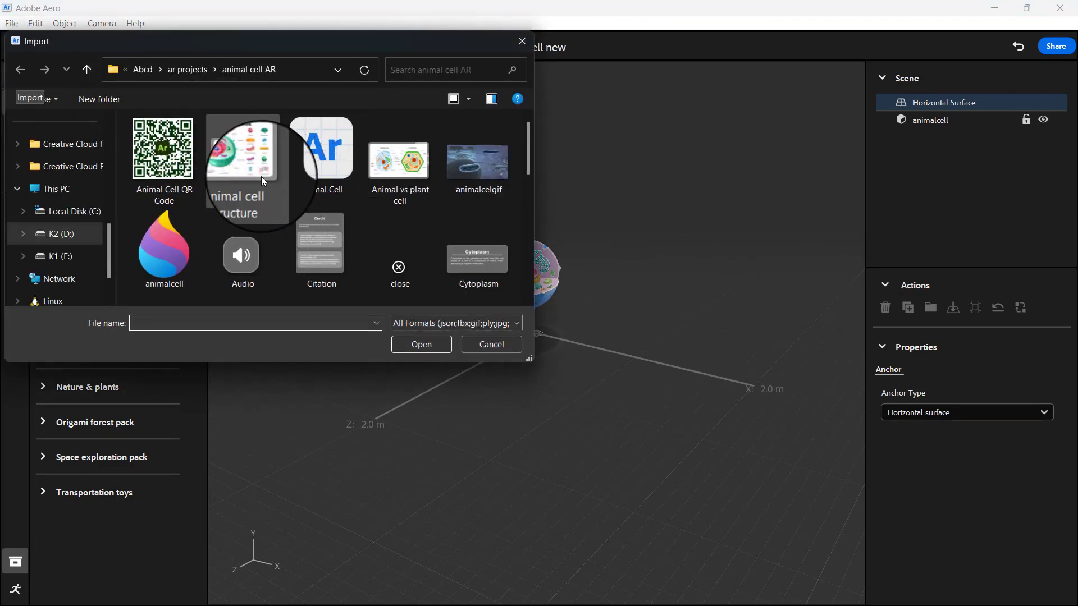
pyautogui.click(261, 176)
pyautogui.click(436, 345)
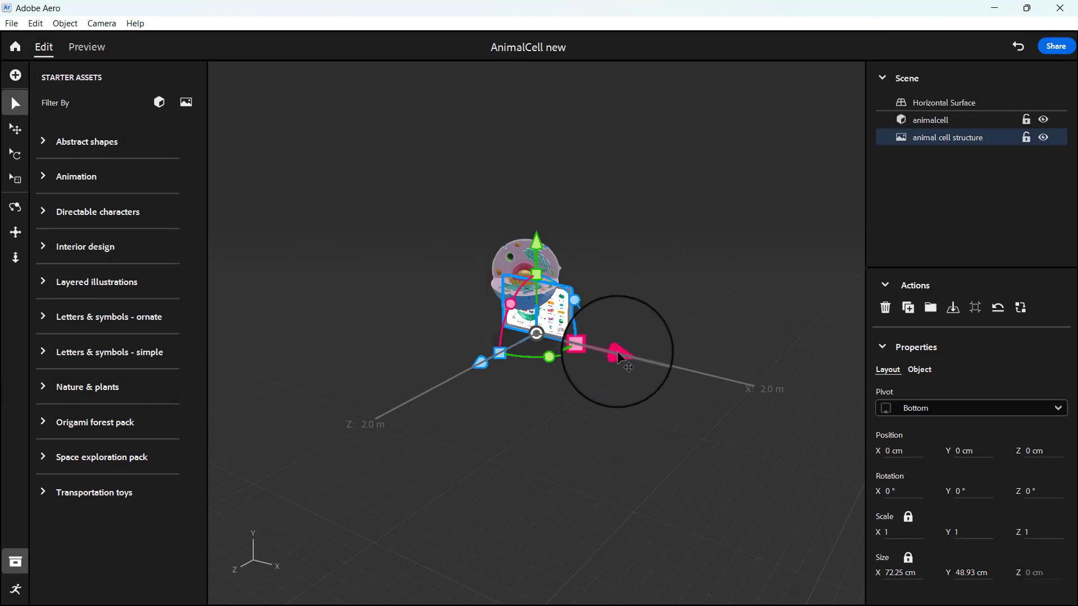
pyautogui.moveTo(618, 358); pyautogui.dragTo(726, 363)
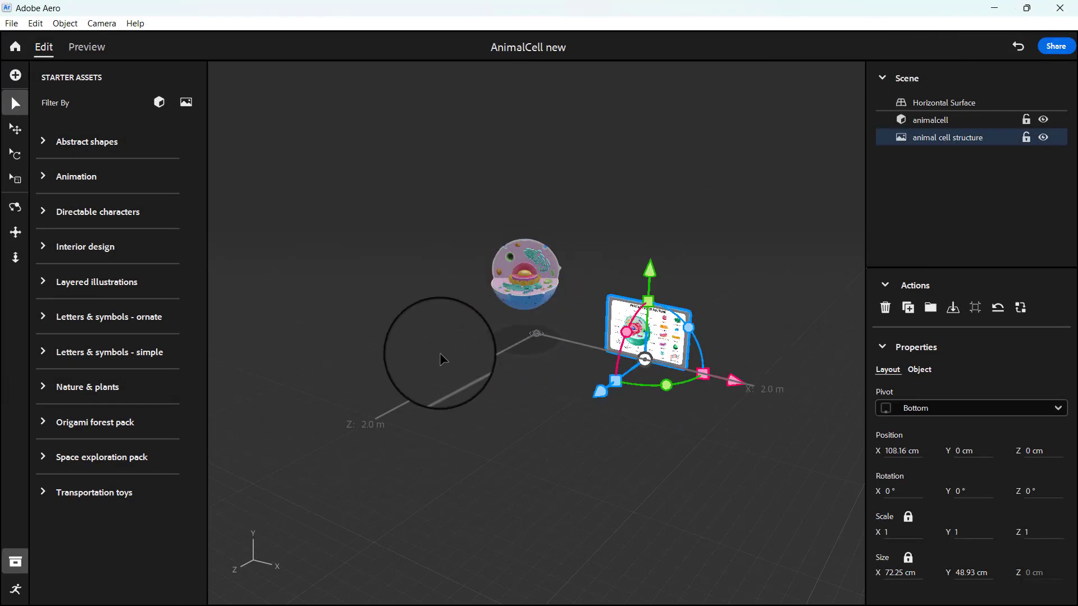
# Import the animalcelgif image and scale it uniformly to about 5.2
pyautogui.click(20, 81)
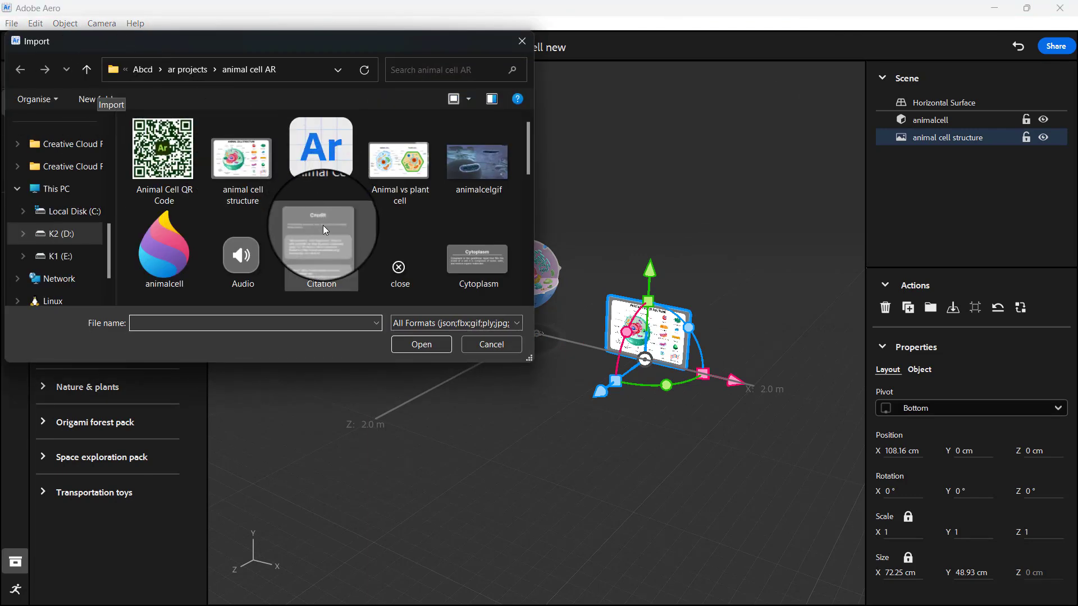
pyautogui.click(478, 161)
pyautogui.click(422, 349)
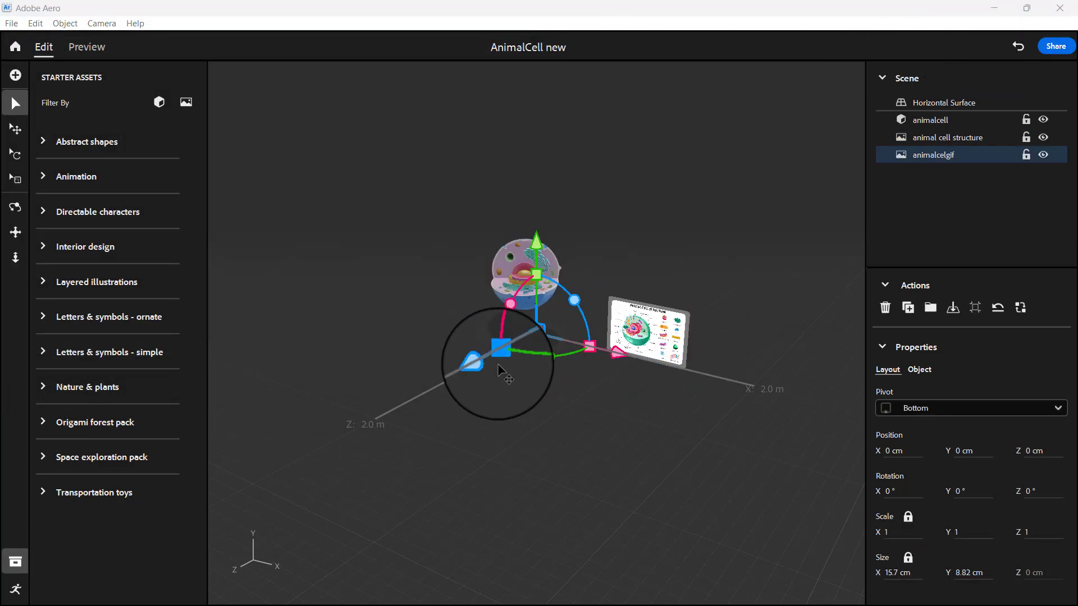
pyautogui.moveTo(531, 260); pyautogui.dragTo(595, 126)
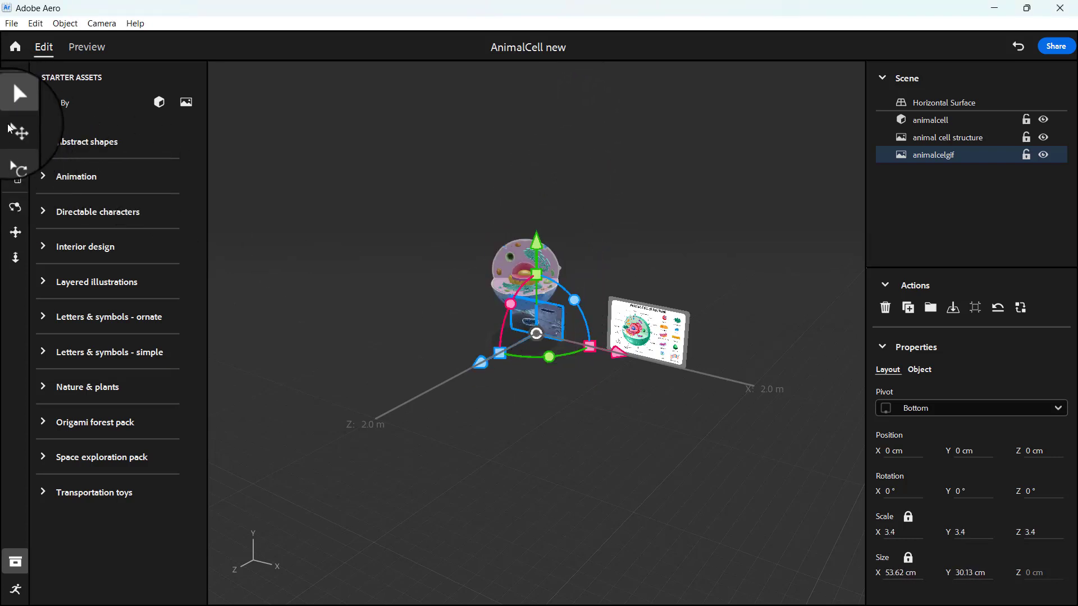
pyautogui.click(16, 181)
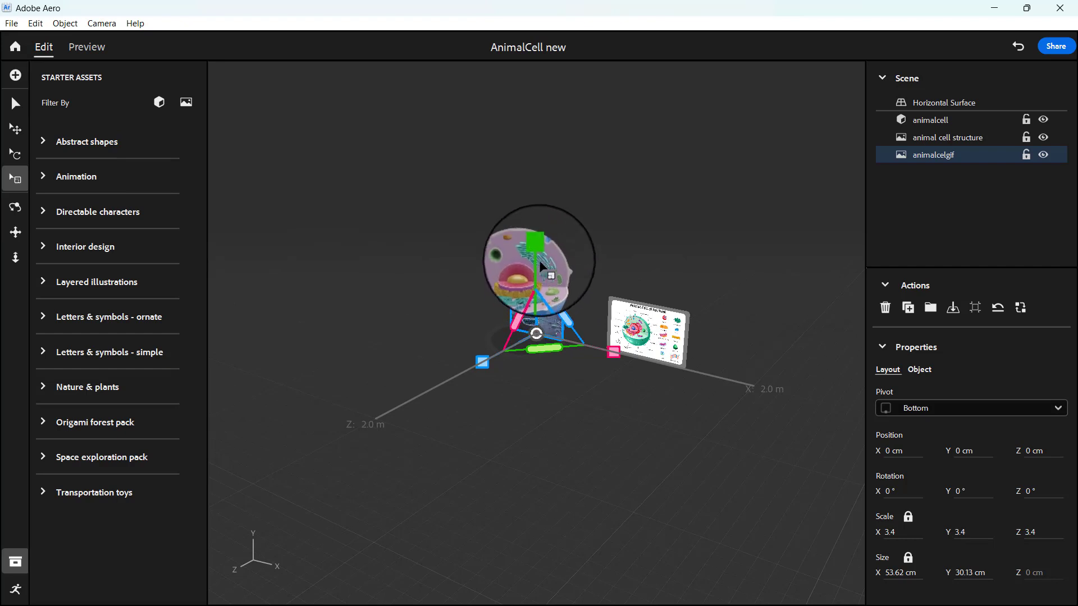
pyautogui.moveTo(539, 260); pyautogui.dragTo(629, 296)
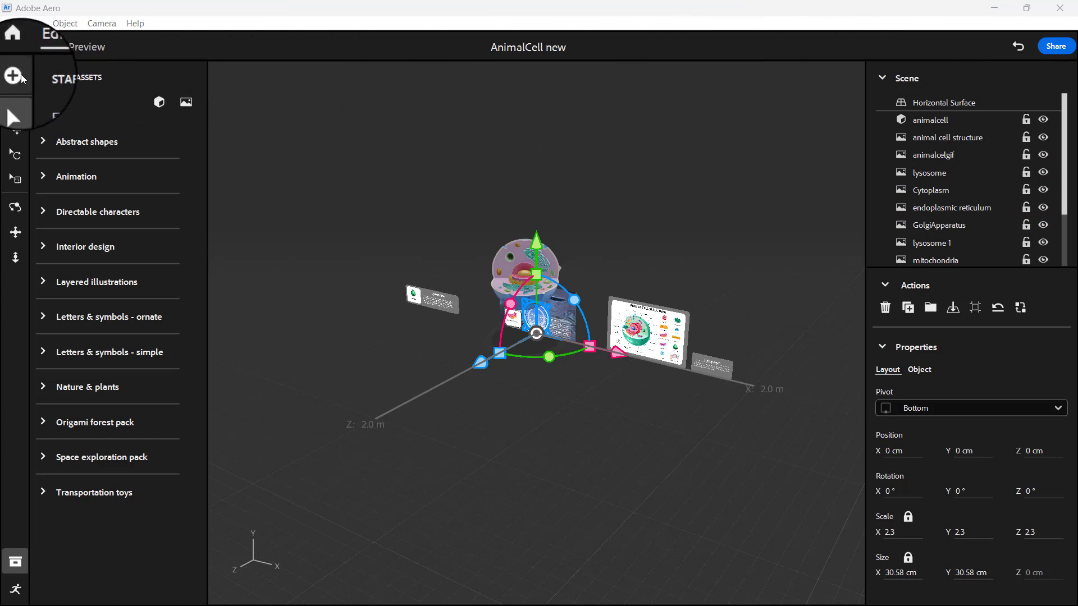
# Import the close icon image from the animal cell AR folder into the scene
pyautogui.click(21, 77)
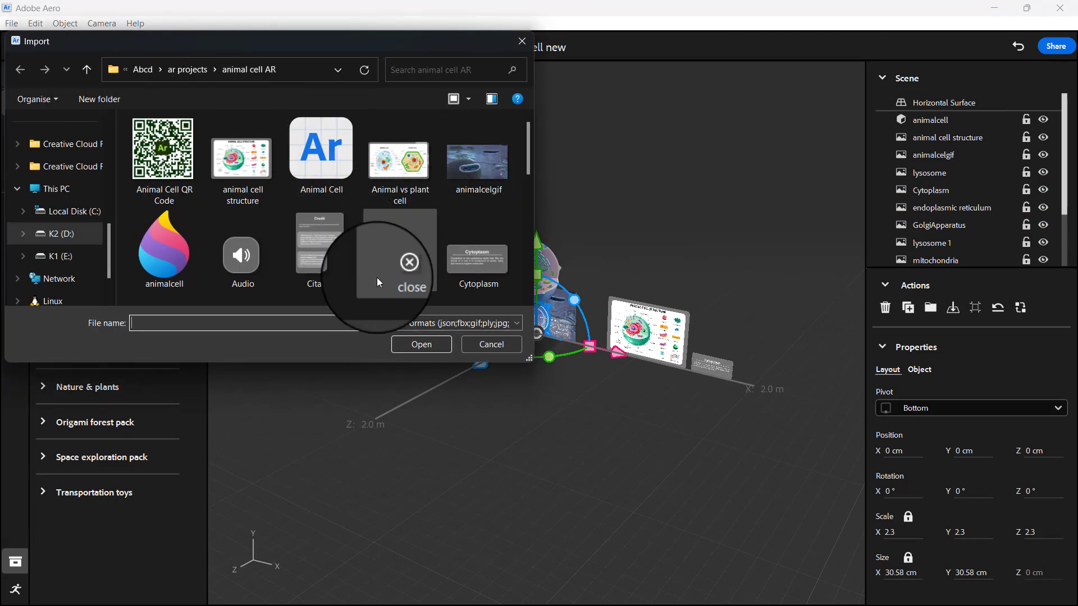
pyautogui.click(406, 265)
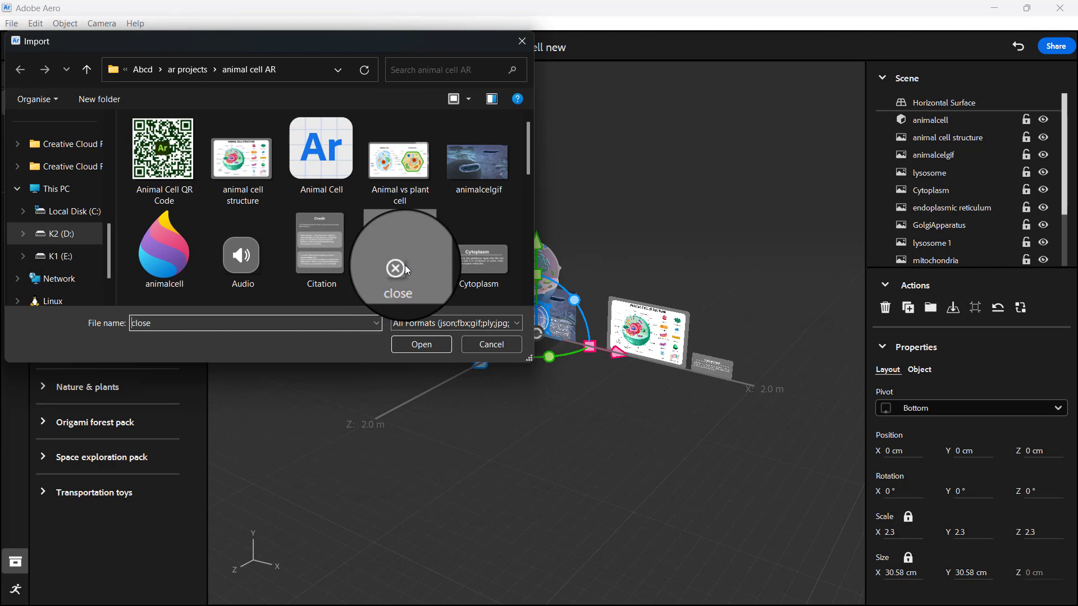
pyautogui.click(421, 345)
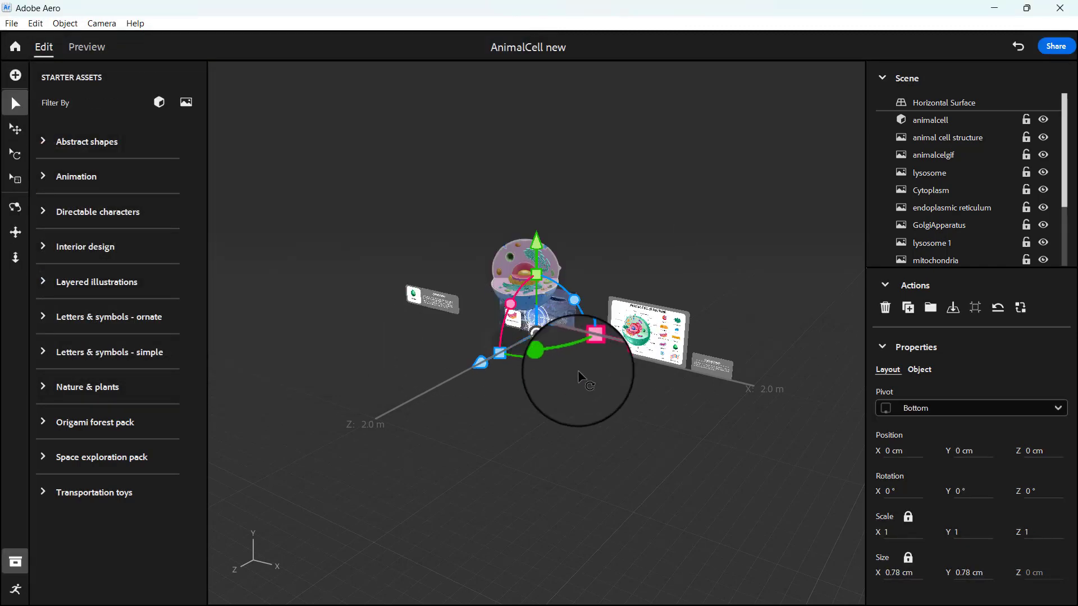
# Scale the close icon uniformly to about 1.5 and move it to about X -190 cm, Z 93 cm
pyautogui.keyDown('alt'); pyautogui.moveTo(589, 381); pyautogui.dragTo(597, 313); pyautogui.keyUp('alt')
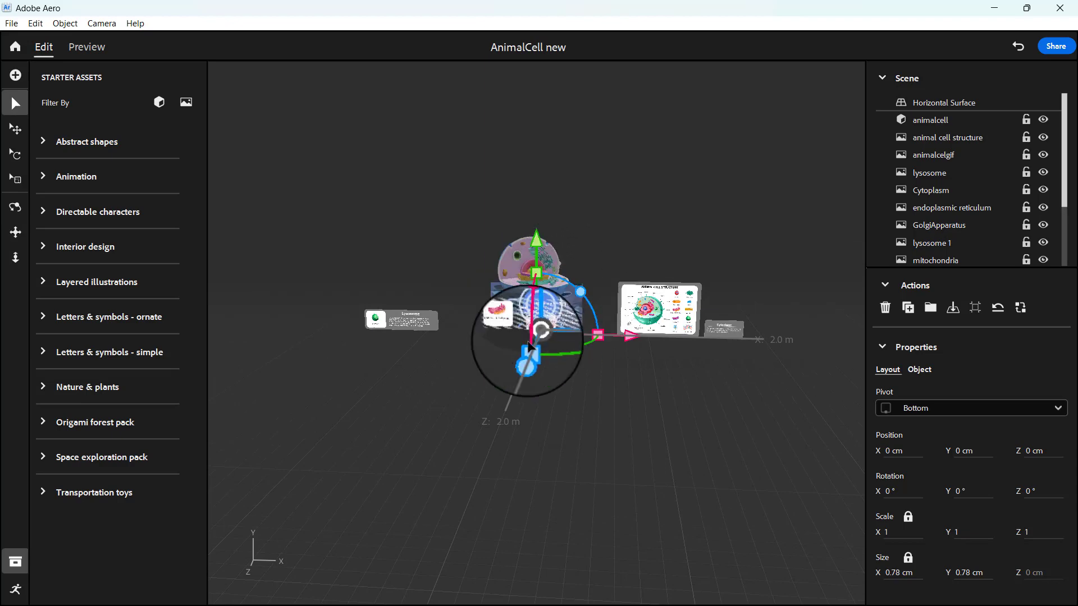
pyautogui.moveTo(537, 272); pyautogui.dragTo(532, 237)
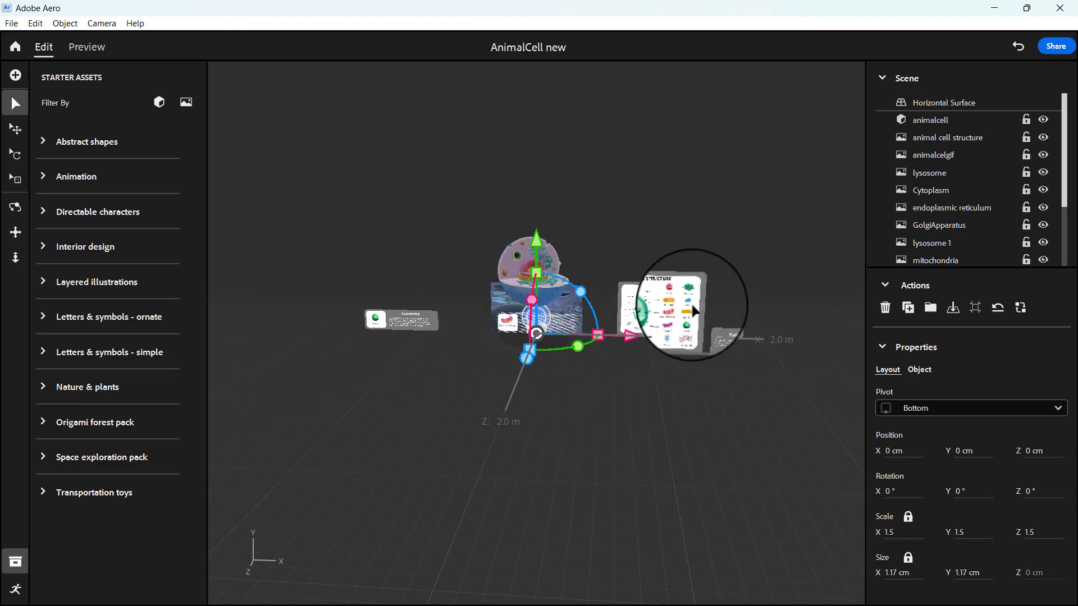
pyautogui.moveTo(639, 339); pyautogui.dragTo(426, 331)
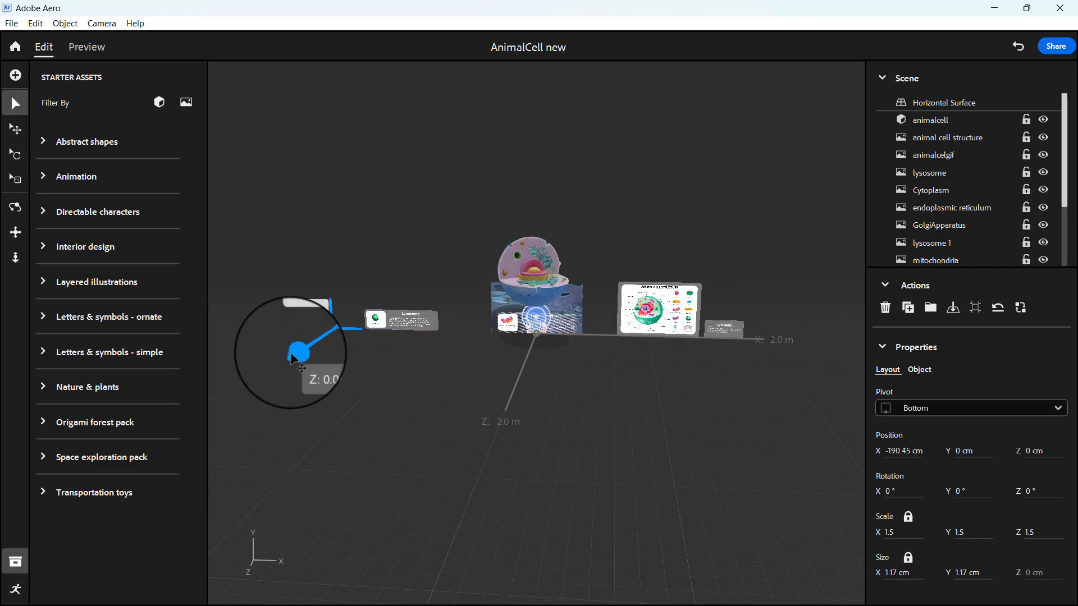
pyautogui.moveTo(291, 354); pyautogui.dragTo(261, 426)
# Select the images stacked at the origin without the animalcell model and move them along the Z axis to about 125 cm
pyautogui.moveTo(565, 416); pyautogui.dragTo(501, 424, button='right')
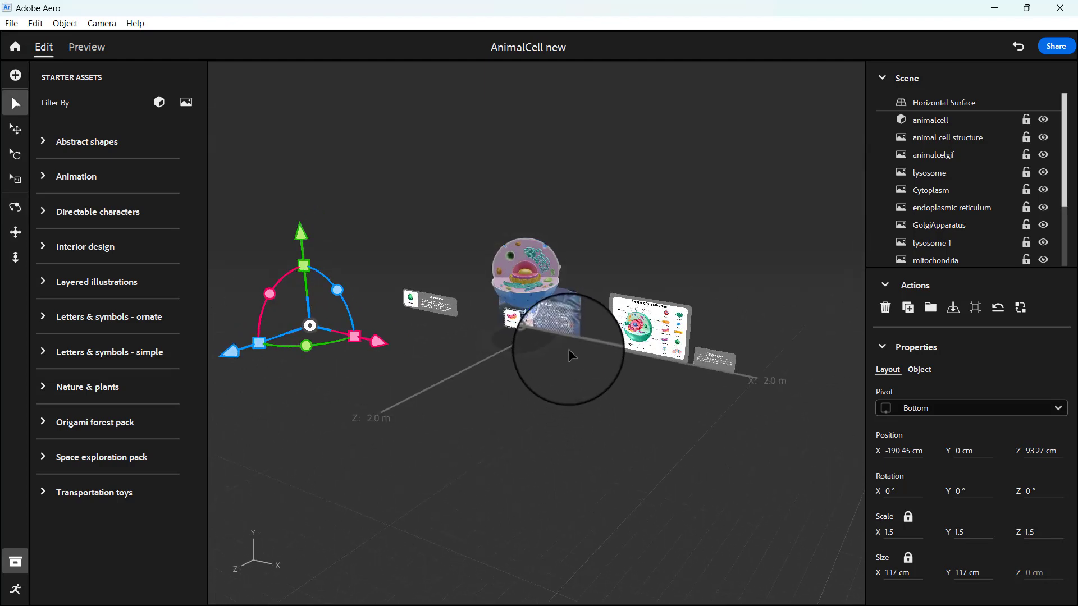
pyautogui.moveTo(576, 336); pyautogui.dragTo(490, 223)
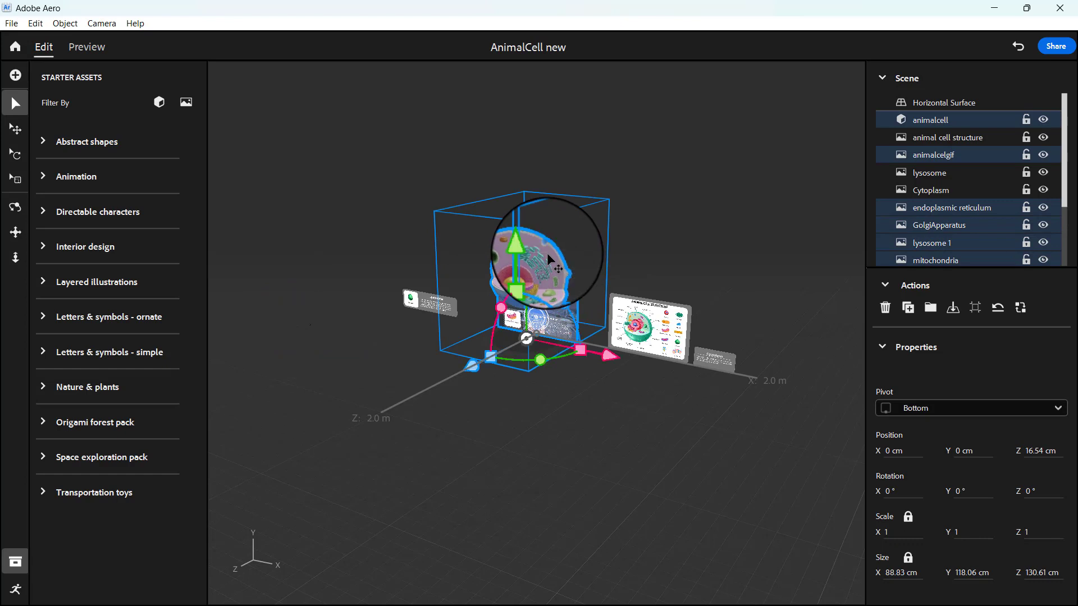
pyautogui.keyDown('shift'); pyautogui.click(547, 252); pyautogui.keyUp('shift')
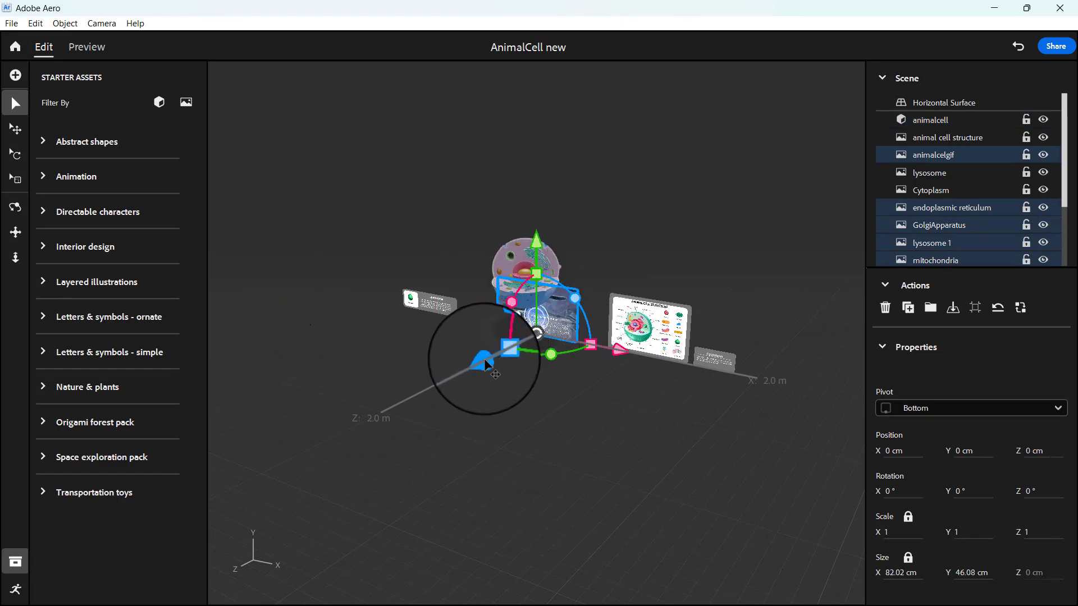
pyautogui.moveTo(484, 358); pyautogui.dragTo(375, 416)
pyautogui.click(551, 420)
# Move the animalcelgif image along the X axis to about 140 cm and the endoplasmic reticulum image away in the negative X direction
pyautogui.click(473, 368)
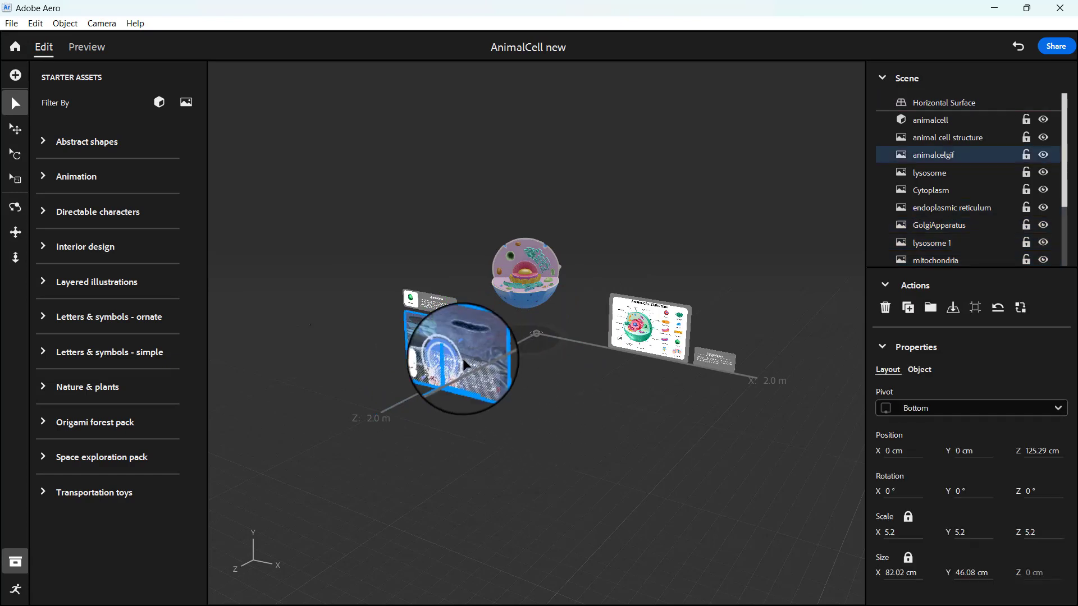
pyautogui.moveTo(527, 403); pyautogui.dragTo(674, 444)
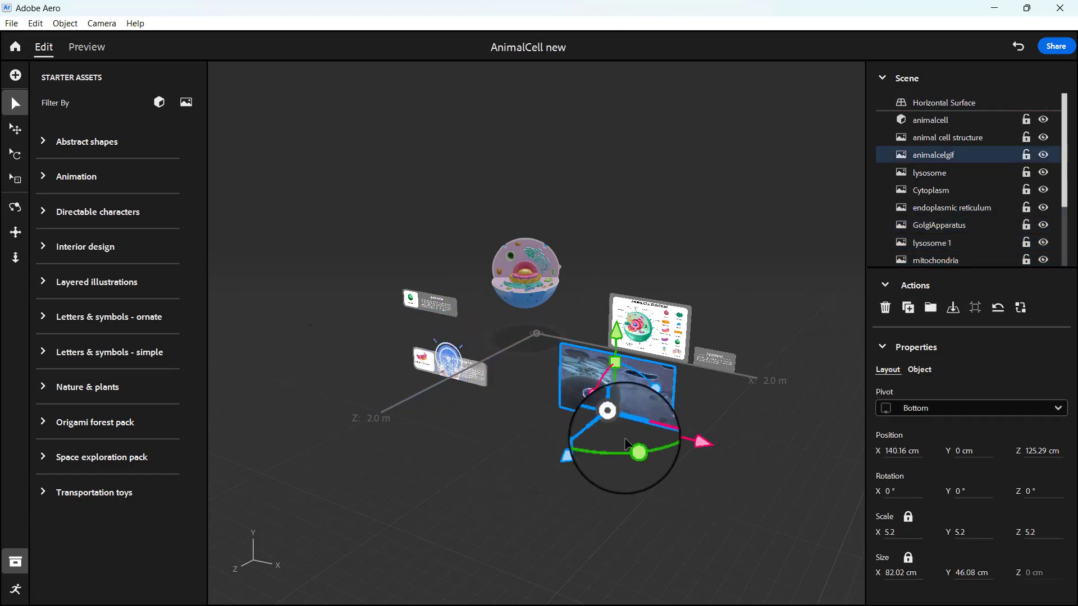
pyautogui.click(471, 384)
pyautogui.moveTo(523, 395); pyautogui.dragTo(430, 372)
# Move the lysosome 1 image to about X -102 cm and raise it above the endoplasmic reticulum image
pyautogui.click(476, 370)
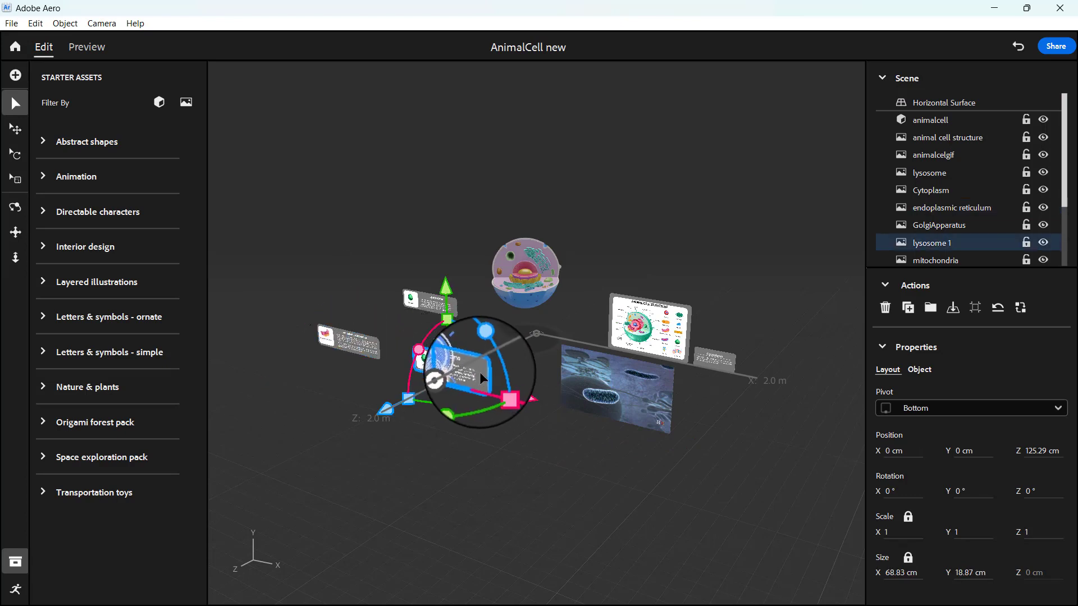
pyautogui.moveTo(516, 394); pyautogui.dragTo(354, 355)
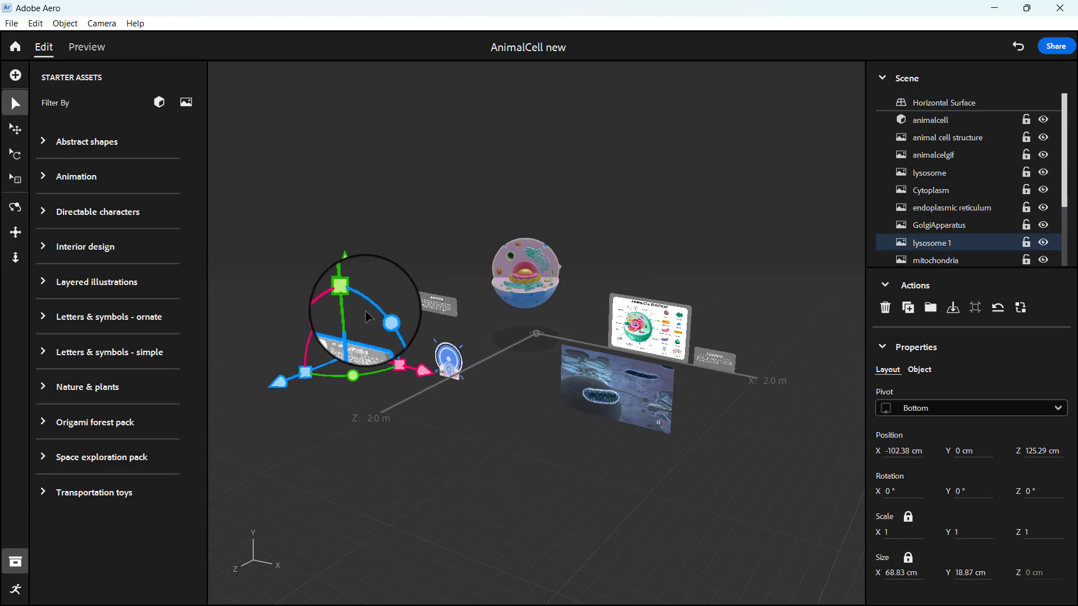
pyautogui.moveTo(348, 258); pyautogui.dragTo(342, 226)
# Move the mitochondria image in negative X past the endoplasmic reticulum image, and the small square image to about X 47 cm
pyautogui.click(457, 378)
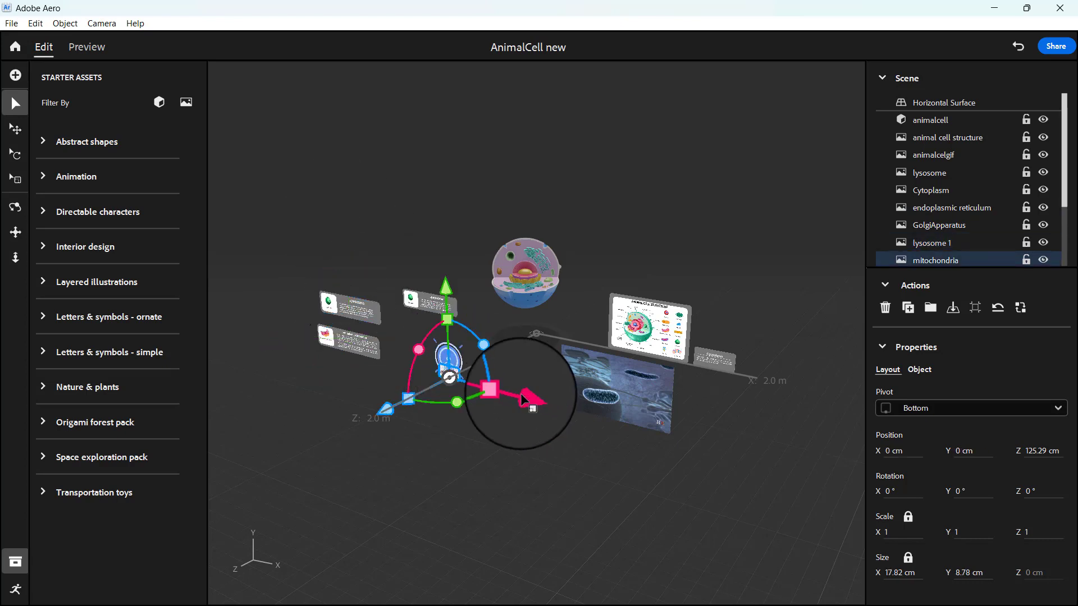
pyautogui.moveTo(527, 398); pyautogui.dragTo(373, 352)
pyautogui.click(449, 379)
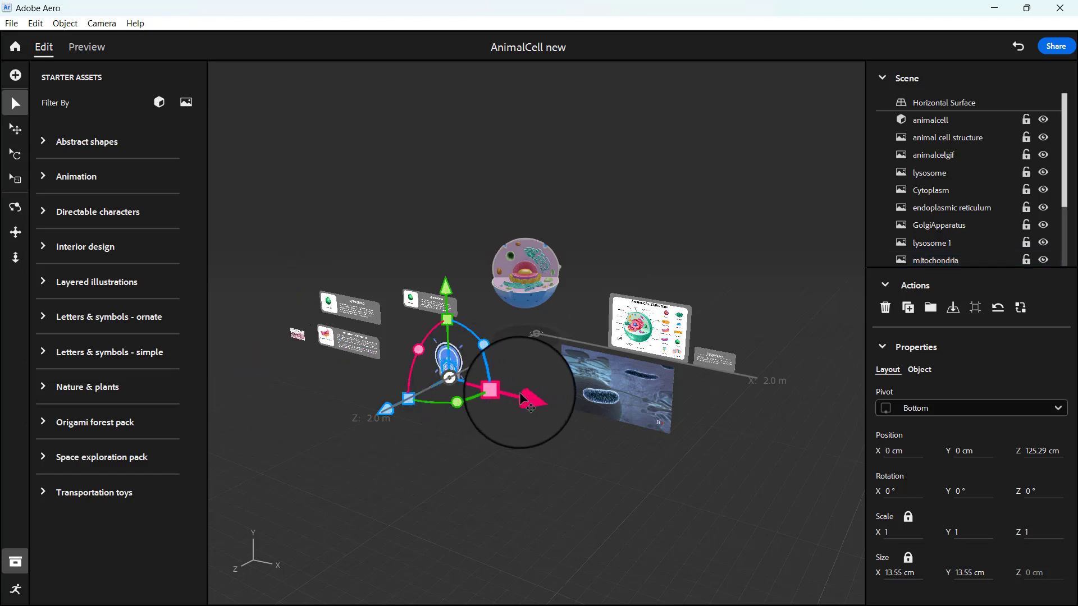
pyautogui.moveTo(517, 399); pyautogui.dragTo(581, 427)
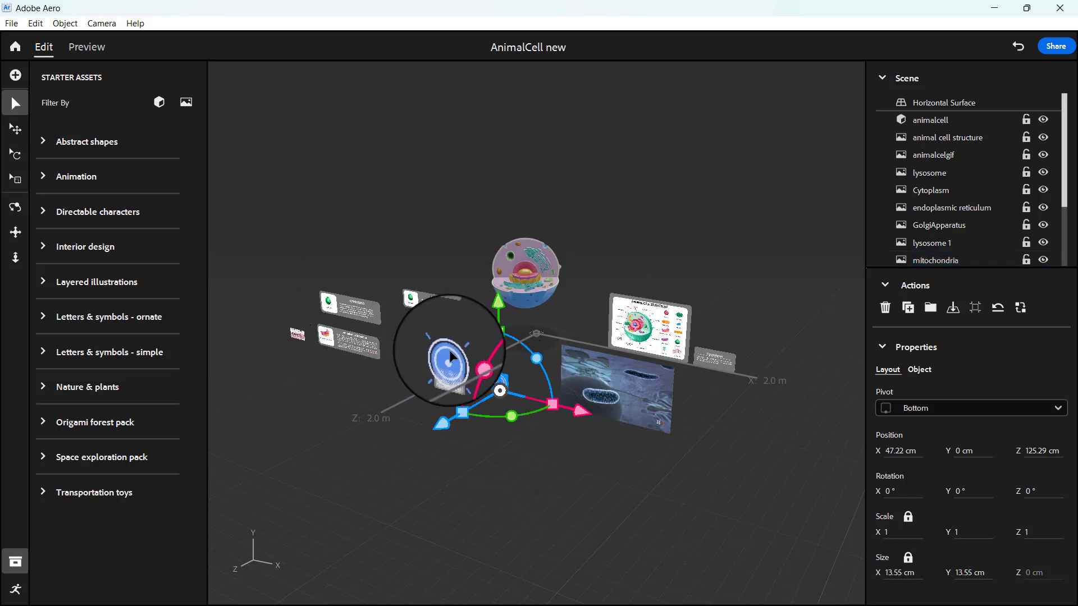
# Move the blue circular image along the positive X axis to just beside the animalcelgif image
pyautogui.click(489, 371)
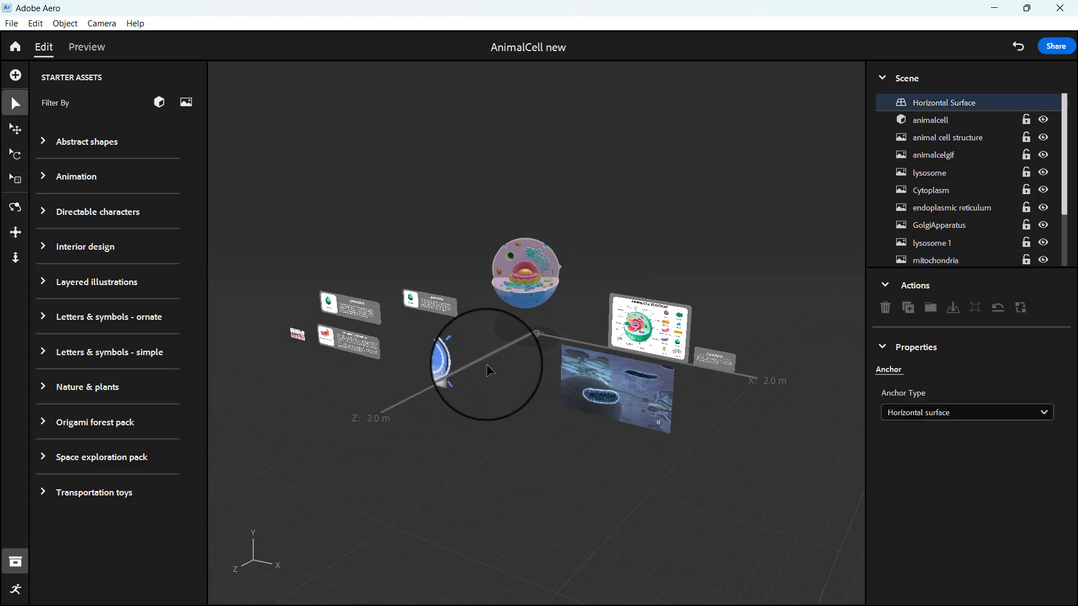
pyautogui.click(450, 348)
pyautogui.moveTo(528, 393); pyautogui.dragTo(608, 426)
# Raise the small gray panel in the stack to about Y 28.5 cm and the GolgiApparatus image to about Y 15 cm
pyautogui.click(452, 375)
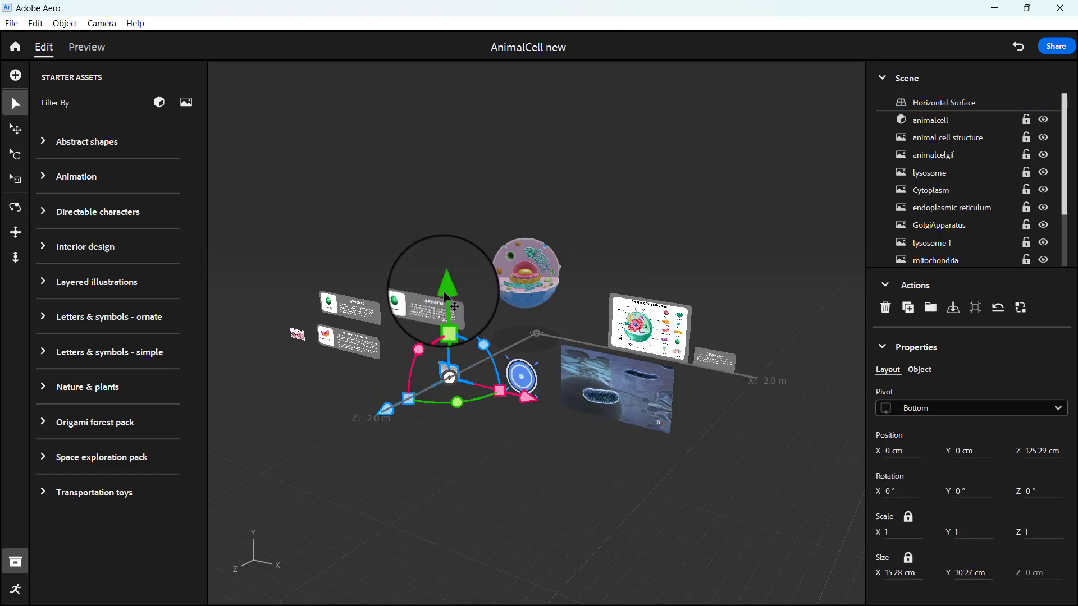
pyautogui.moveTo(446, 290); pyautogui.dragTo(441, 231)
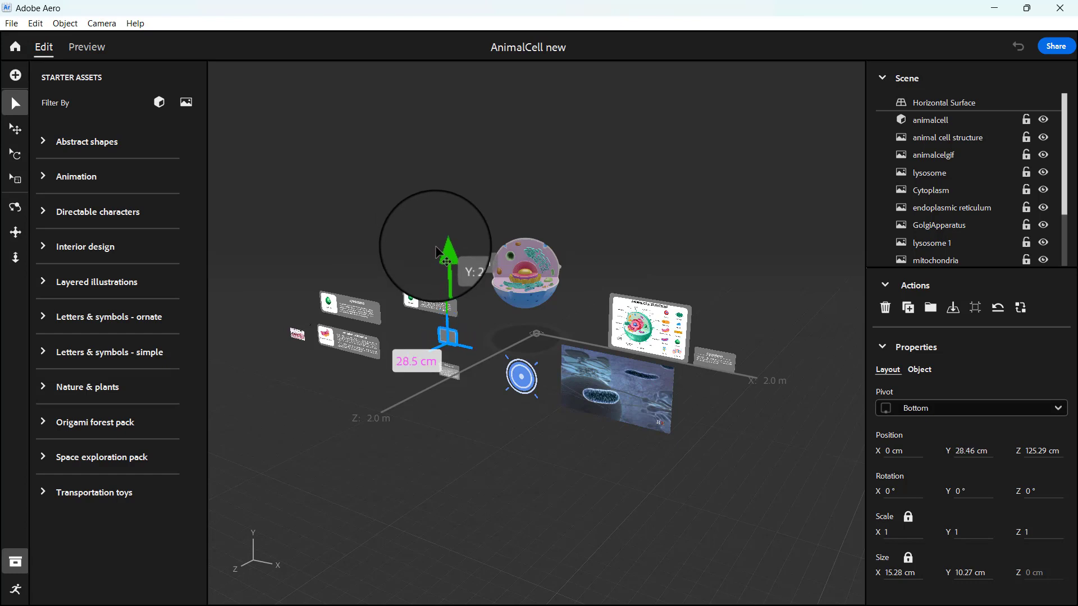
pyautogui.moveTo(439, 253); pyautogui.dragTo(459, 371)
pyautogui.click(456, 380)
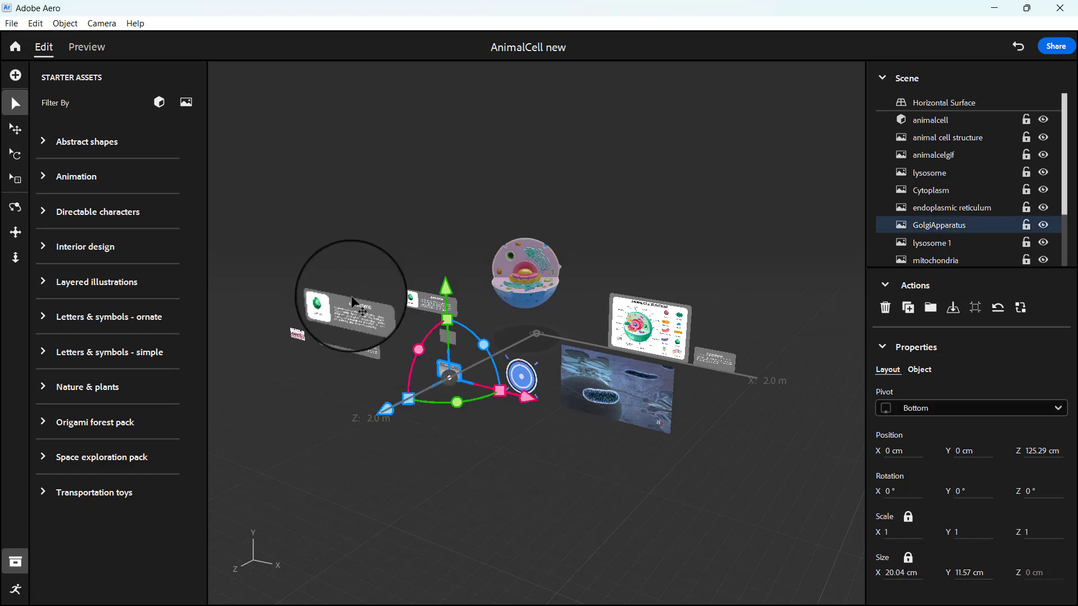
pyautogui.moveTo(453, 298); pyautogui.dragTo(447, 264)
# Move the video camera icon to about X 23 cm, Y 6.7 cm and scale it uniformly to about 4.6
pyautogui.scroll(-2, 484, 399)
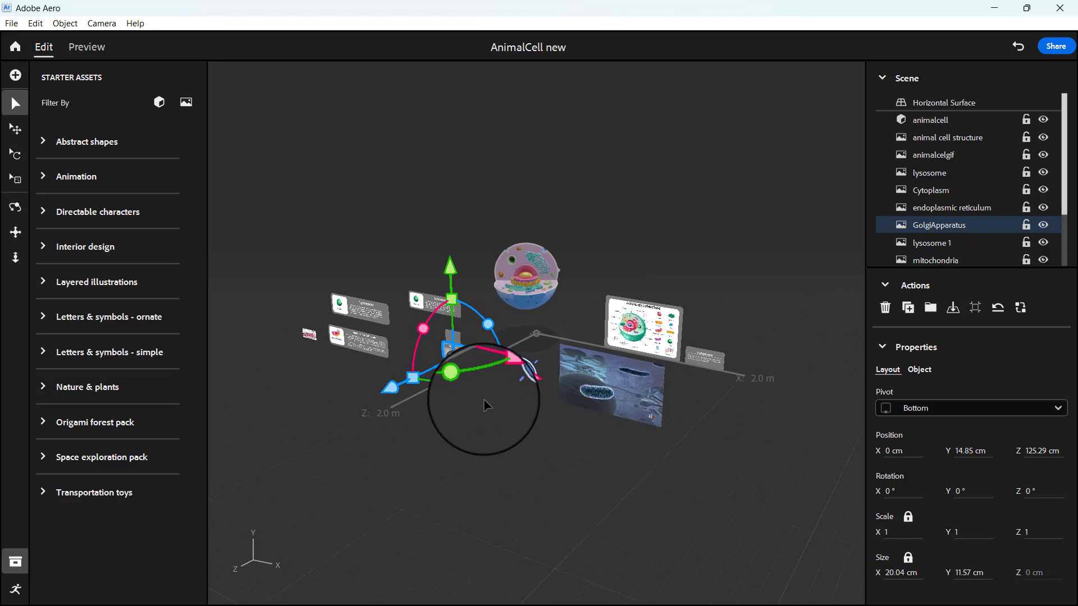
pyautogui.scroll(3, 484, 398)
pyautogui.scroll(5, 483, 399)
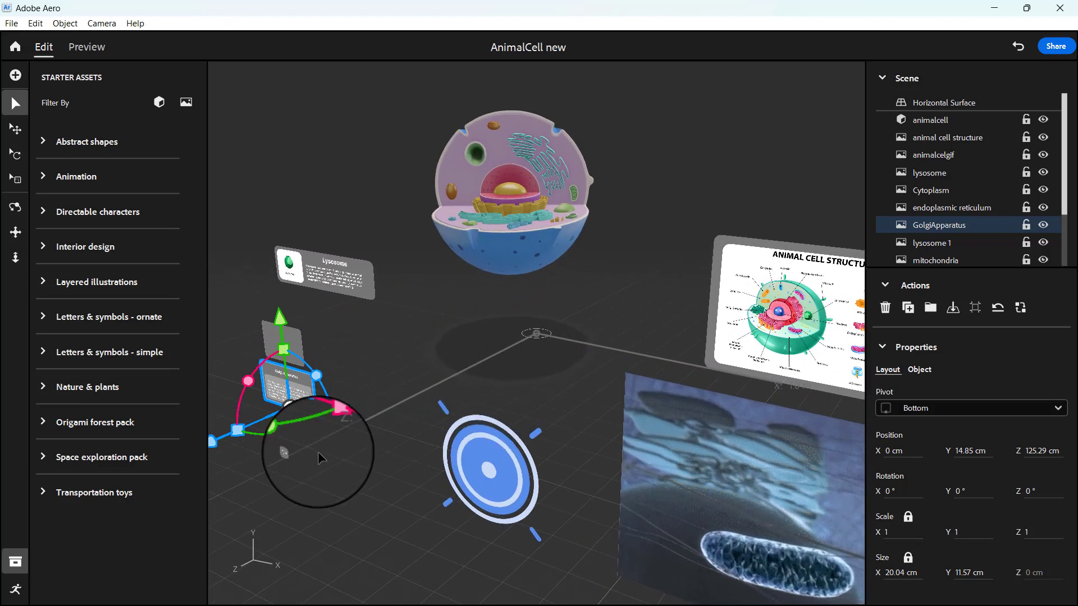
pyautogui.moveTo(317, 451); pyautogui.dragTo(474, 413, button='middle')
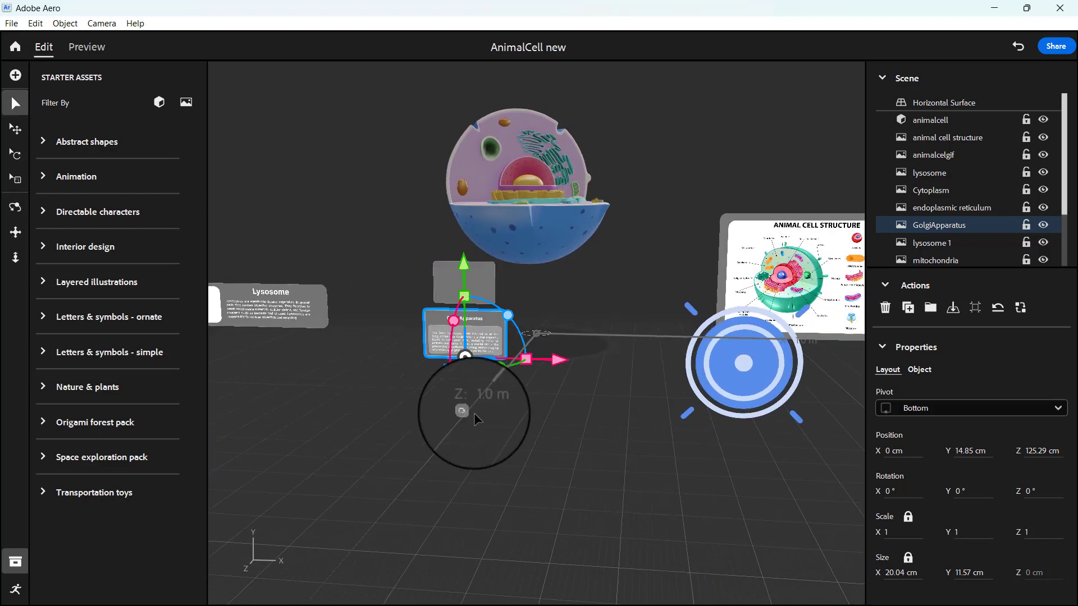
pyautogui.moveTo(466, 415); pyautogui.dragTo(465, 302)
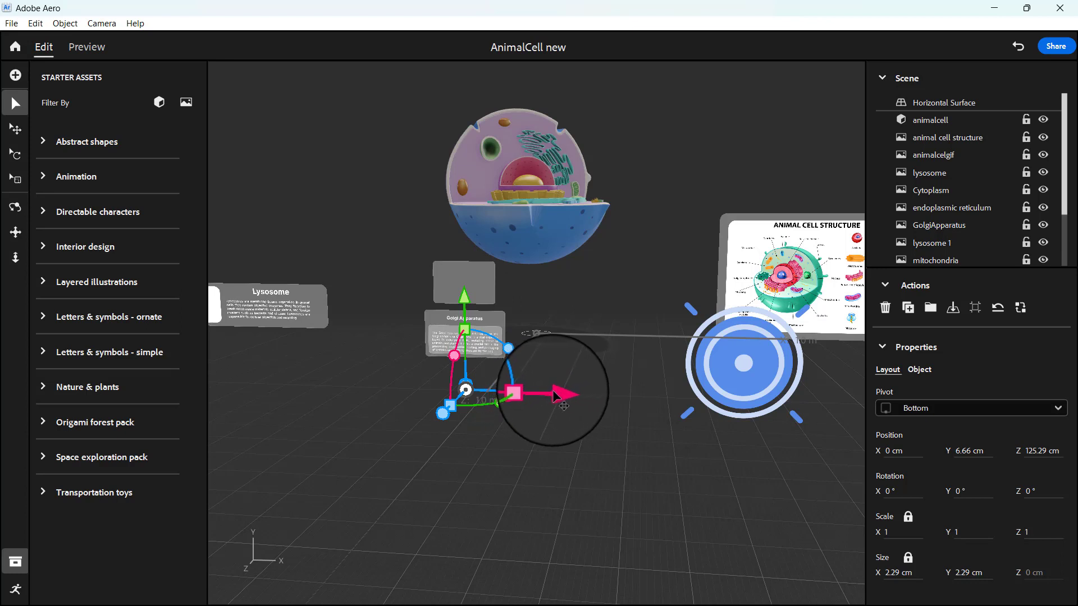
pyautogui.moveTo(555, 396); pyautogui.dragTo(632, 400)
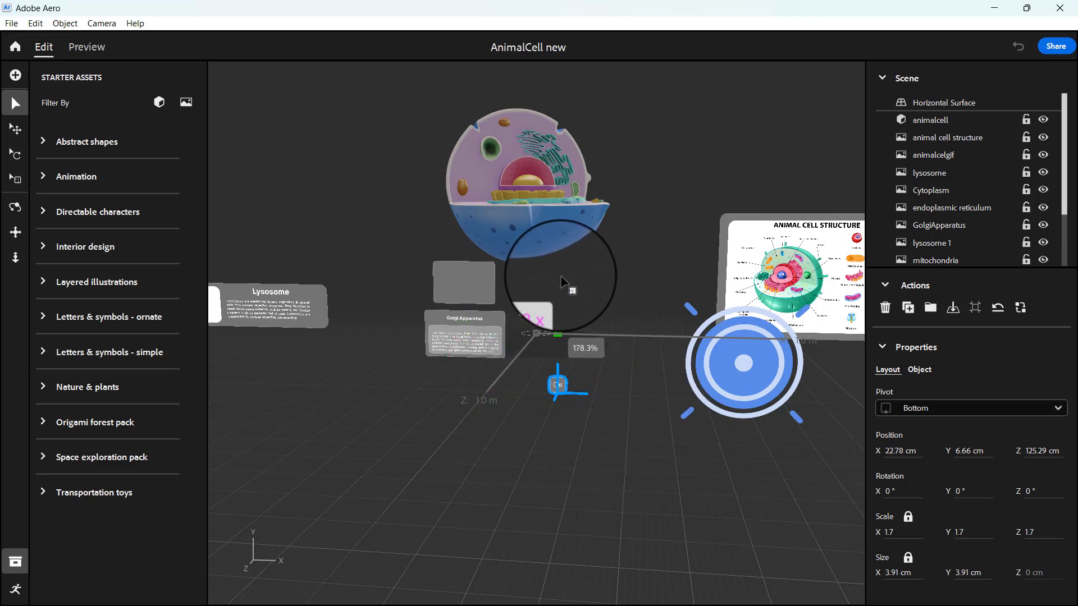
pyautogui.moveTo(562, 277); pyautogui.dragTo(593, 123)
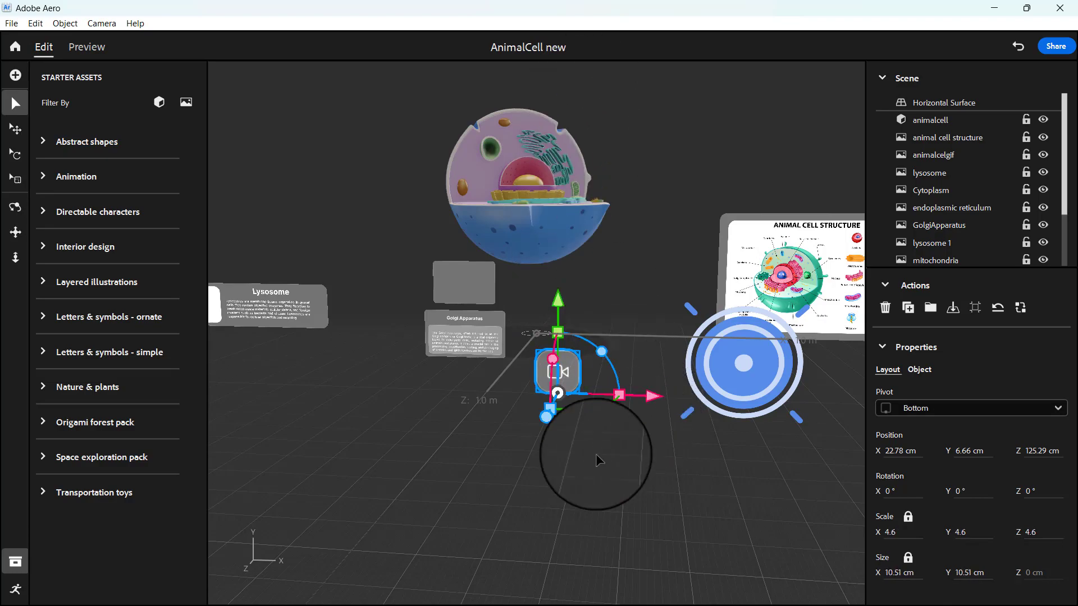
# Select the tiny close icon near the mitochondria image and scale it uniformly to about 9.6
pyautogui.keyDown('alt'); pyautogui.moveTo(595, 454); pyautogui.dragTo(684, 453); pyautogui.keyUp('alt')
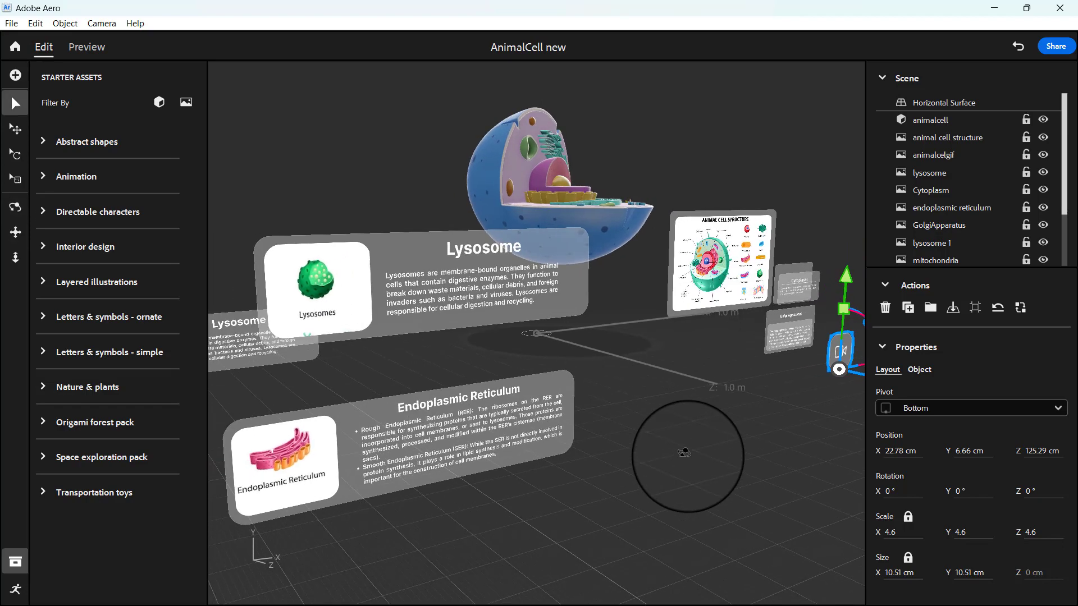
pyautogui.scroll(-5, 683, 452)
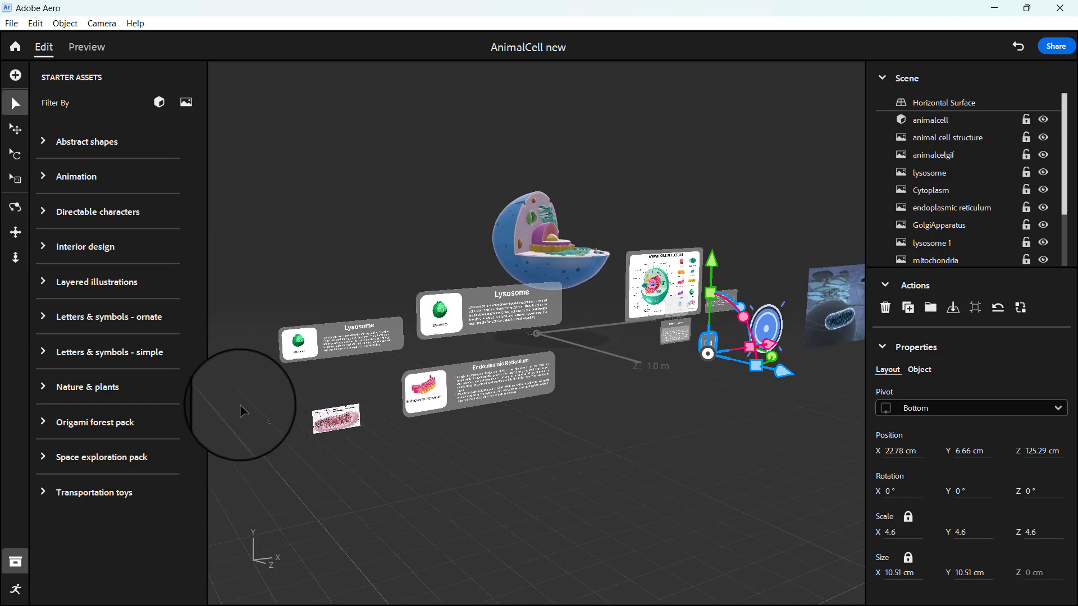
pyautogui.click(240, 404)
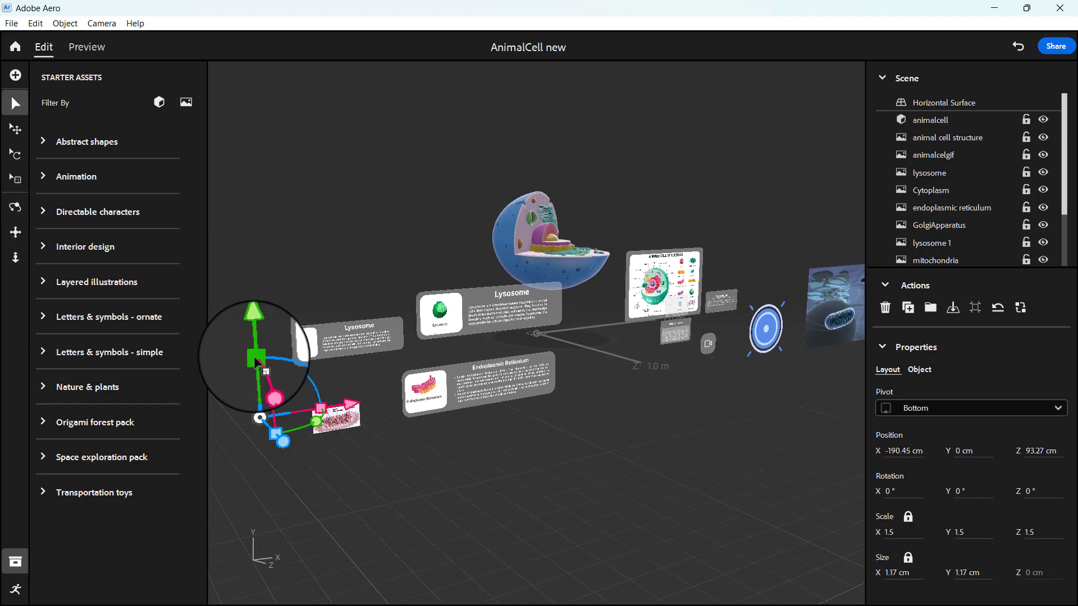
pyautogui.moveTo(255, 358); pyautogui.dragTo(327, 7)
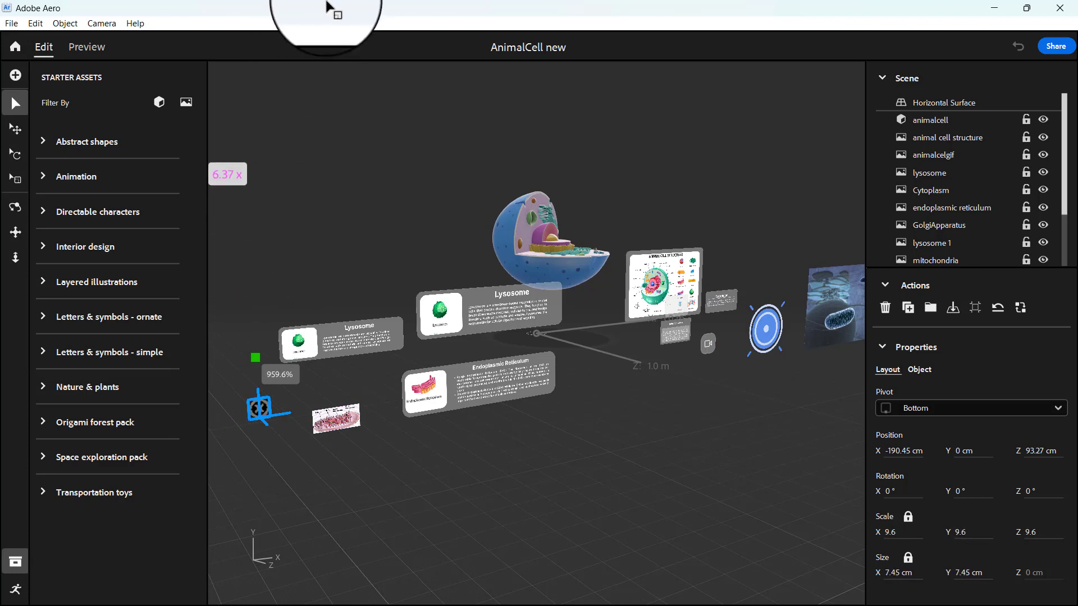
# Move the small close icon along the X axis to about X 82.9 cm, beside the blue circular image
pyautogui.moveTo(289, 413); pyautogui.dragTo(780, 338)
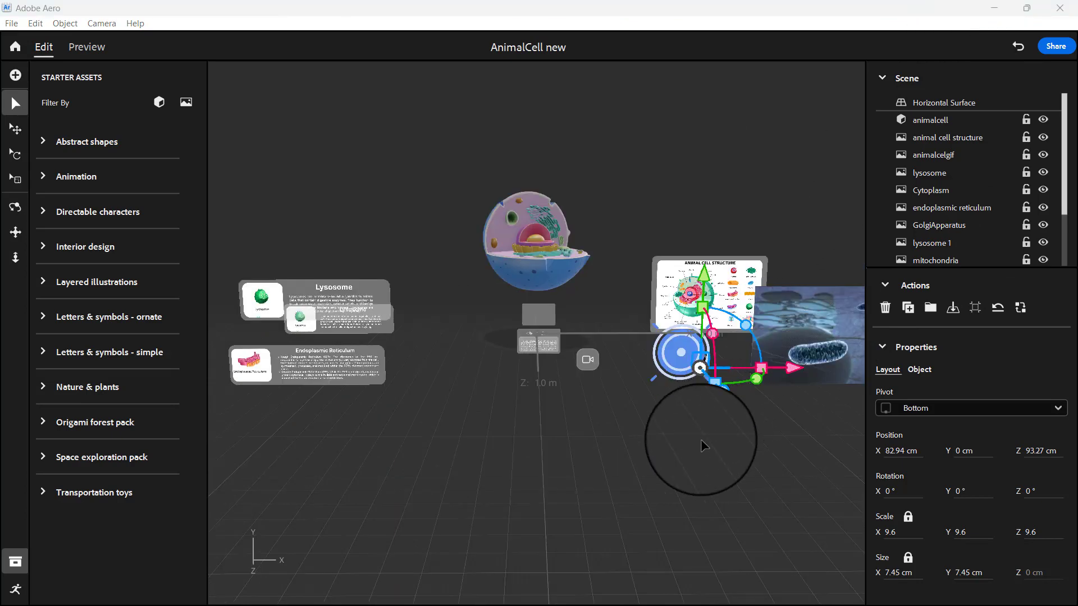
pyautogui.press('o')
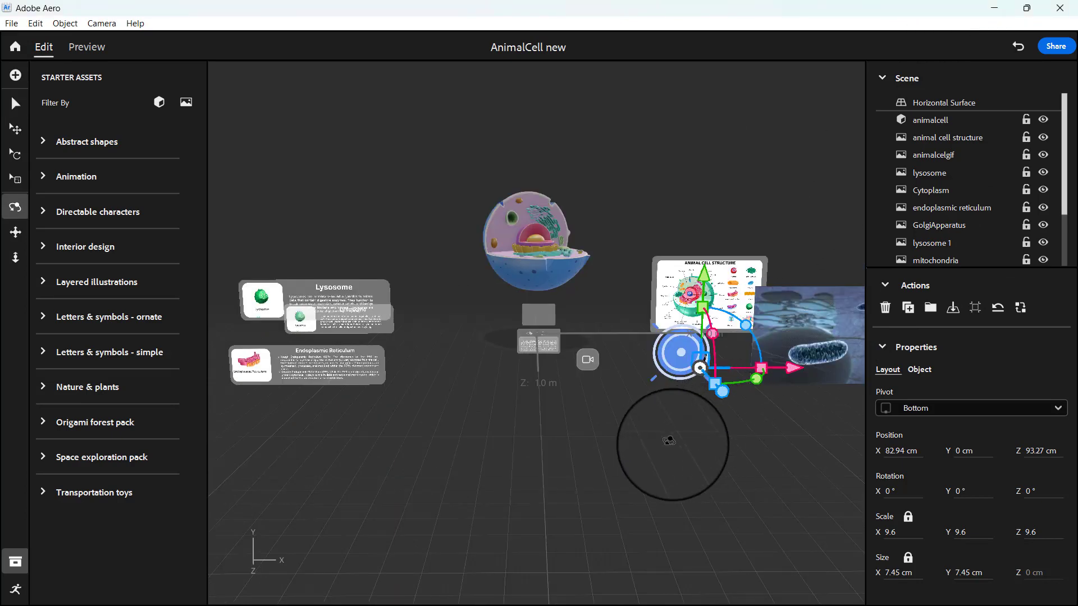
pyautogui.moveTo(666, 446)
pyautogui.mouseDown()
pyautogui.moveTo(580, 446)
pyautogui.moveTo(668, 446)
pyautogui.mouseUp()
pyautogui.press('v')
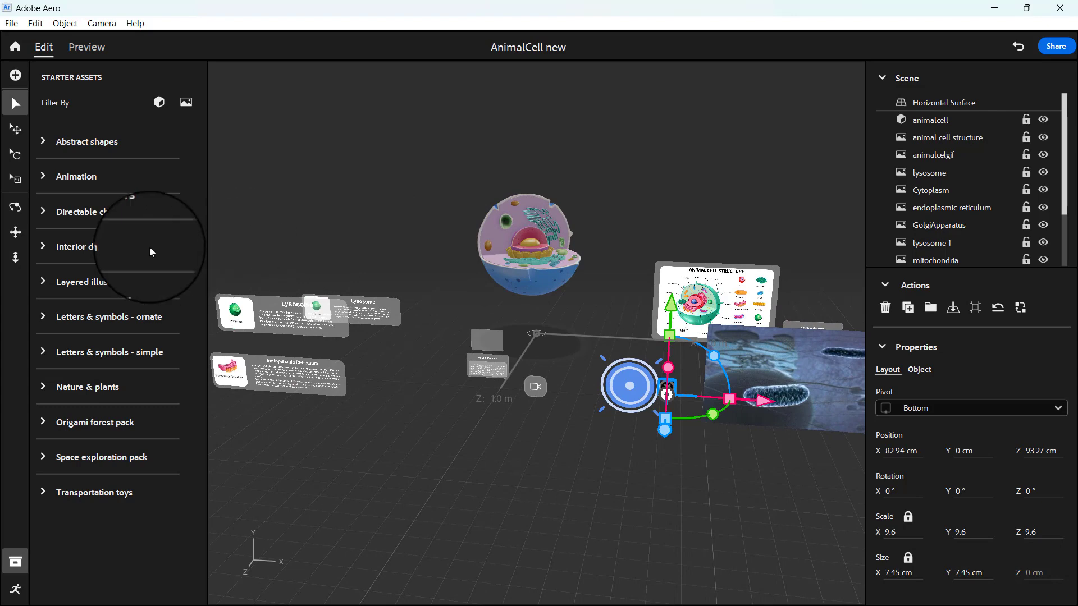
# Switch to VLC media player, examine the scene layout in the Animal Cell.mp4 reference video, pause it and return to Adobe Aero
pyautogui.press('super')
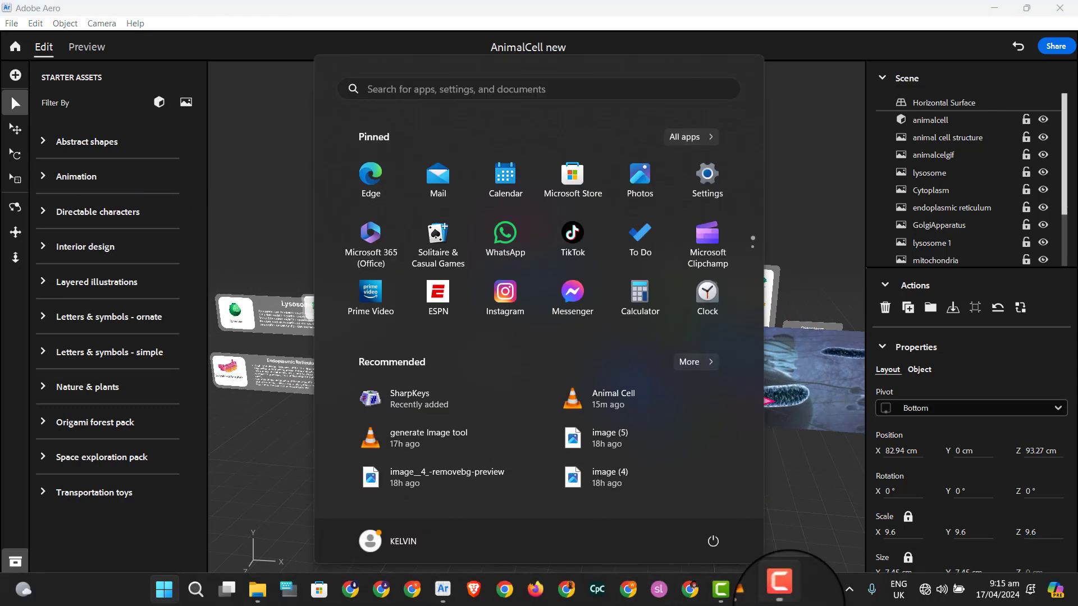
pyautogui.click(750, 589)
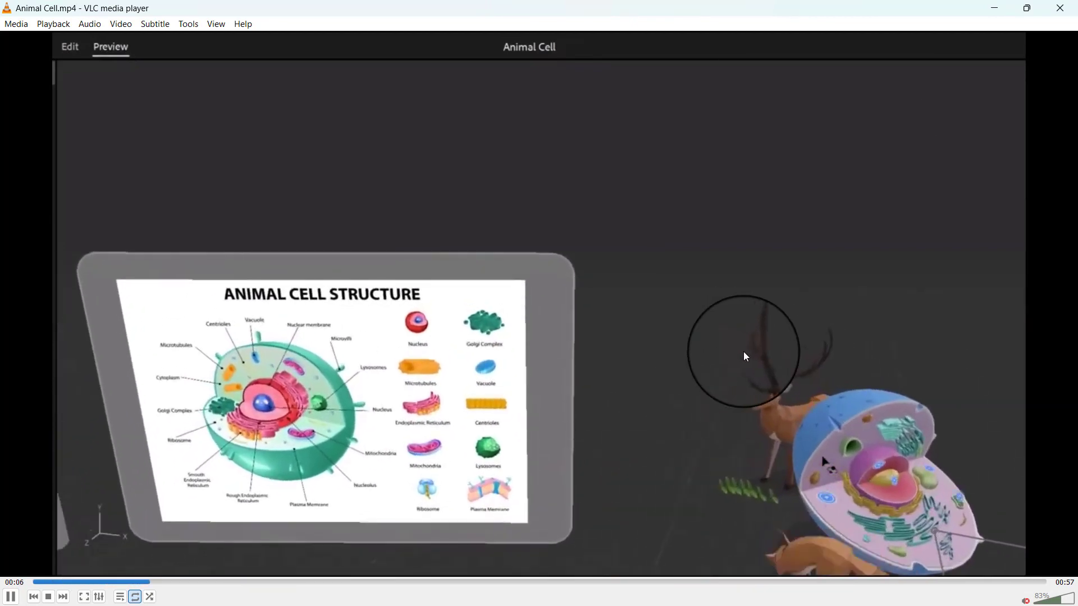
pyautogui.press('space')
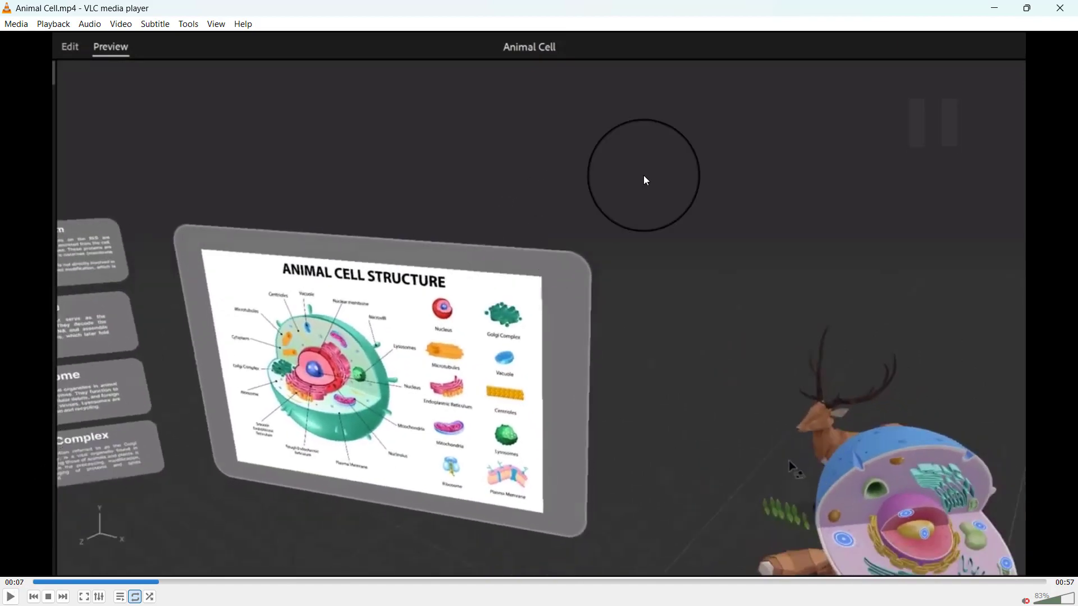
pyautogui.click(995, 8)
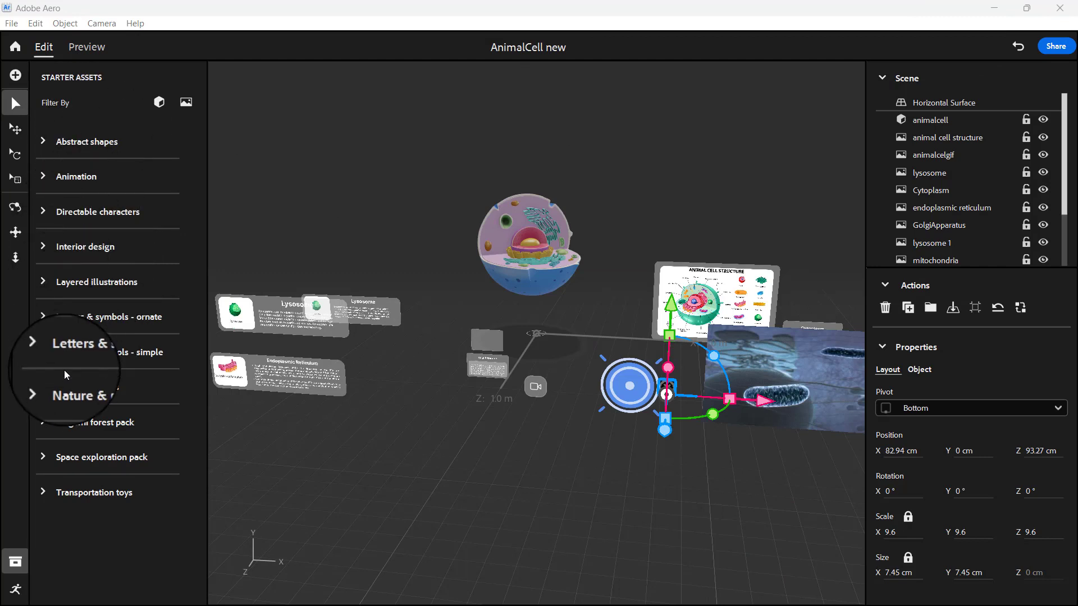
# Add the Deer model from the Origami forest pack starter assets to the scene
pyautogui.click(43, 385)
pyautogui.scroll(-5, 43, 385)
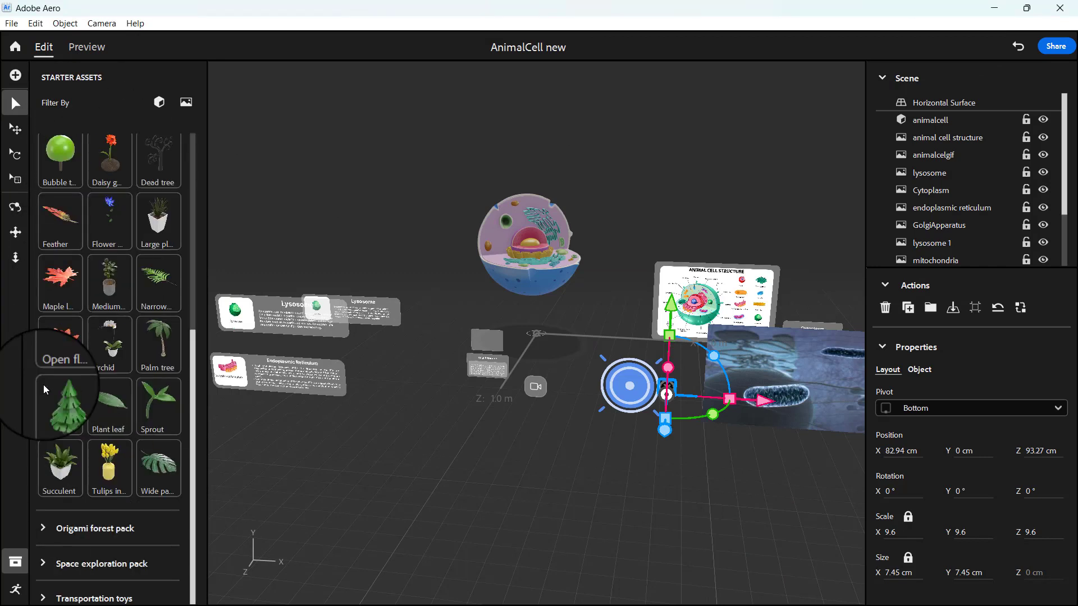
pyautogui.click(47, 528)
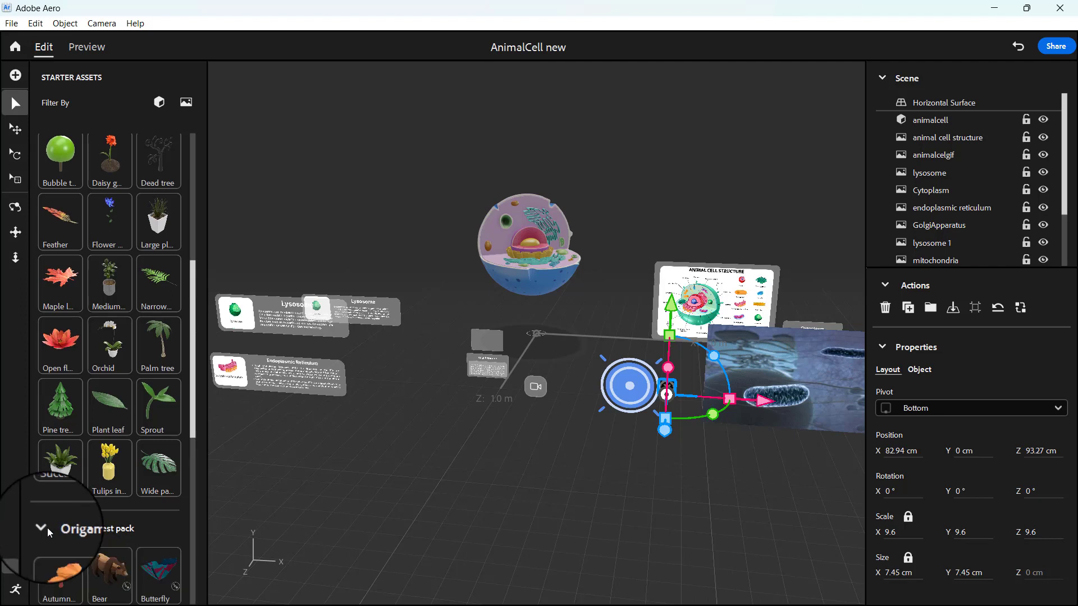
pyautogui.scroll(-5, 48, 527)
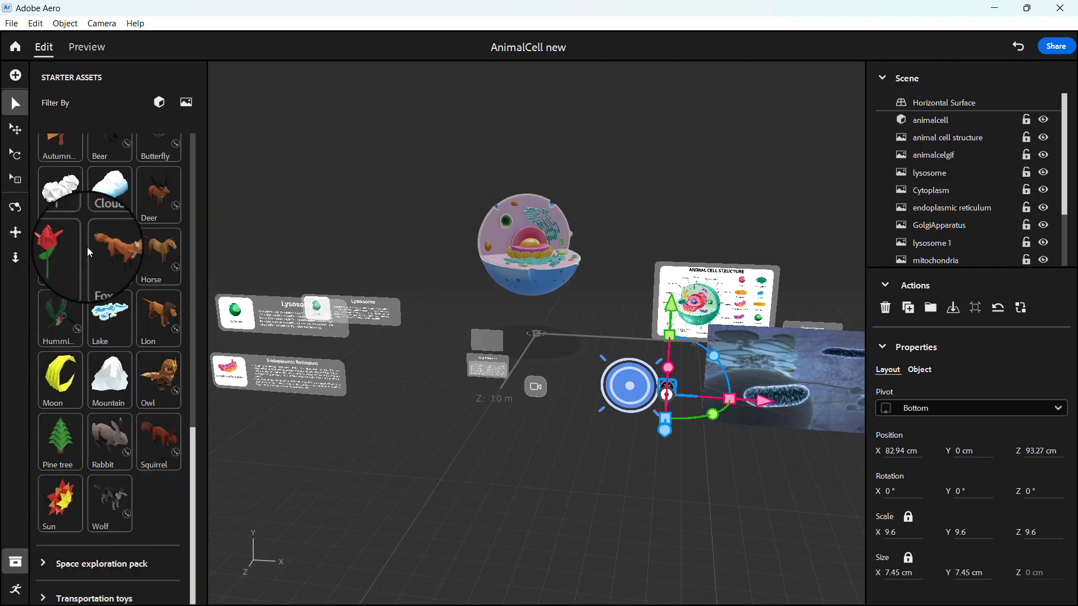
pyautogui.click(154, 192)
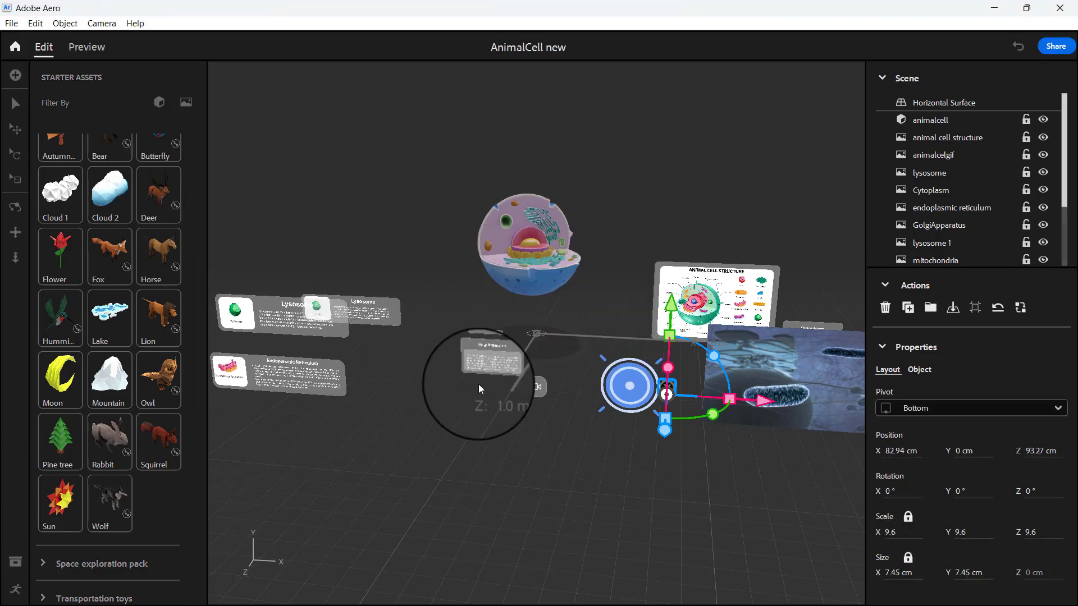
# Scale the deer uniformly to about 0.6 and move it beside the cell model at about X -54.4 cm
pyautogui.moveTo(588, 335); pyautogui.dragTo(543, 407, button='right')
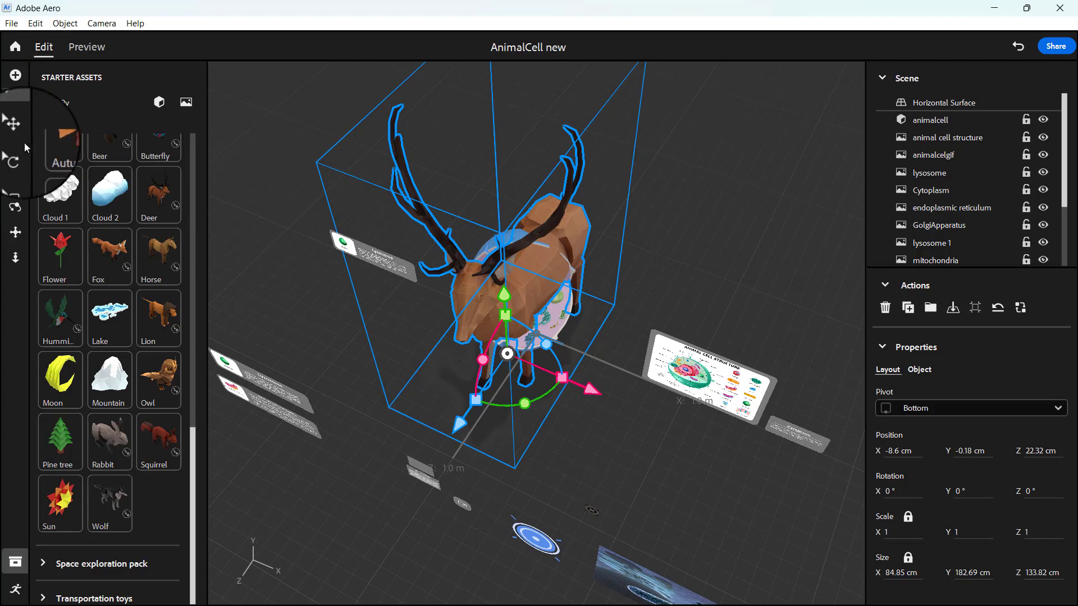
pyautogui.moveTo(505, 315)
pyautogui.mouseDown()
pyautogui.moveTo(512, 345)
pyautogui.moveTo(517, 331)
pyautogui.mouseUp()
pyautogui.keyDown('alt'); pyautogui.moveTo(561, 394); pyautogui.dragTo(553, 354); pyautogui.keyUp('alt')
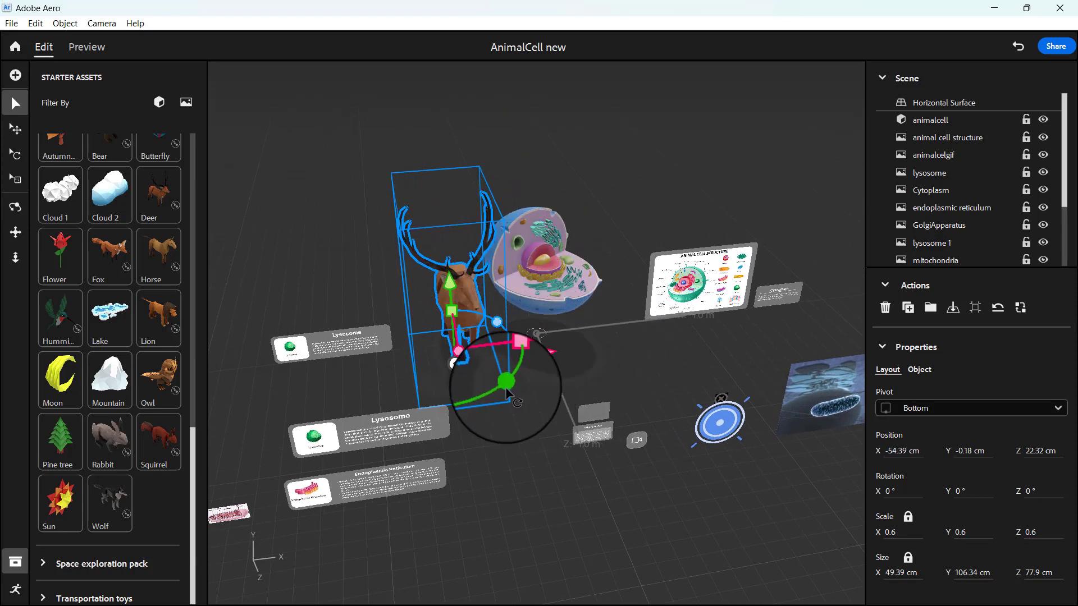
# Rotate the deer slightly about its vertical axis and deselect it
pyautogui.moveTo(510, 387); pyautogui.dragTo(478, 404)
pyautogui.click(533, 462)
pyautogui.keyDown('alt'); pyautogui.moveTo(533, 462); pyautogui.dragTo(552, 399); pyautogui.keyUp('alt')
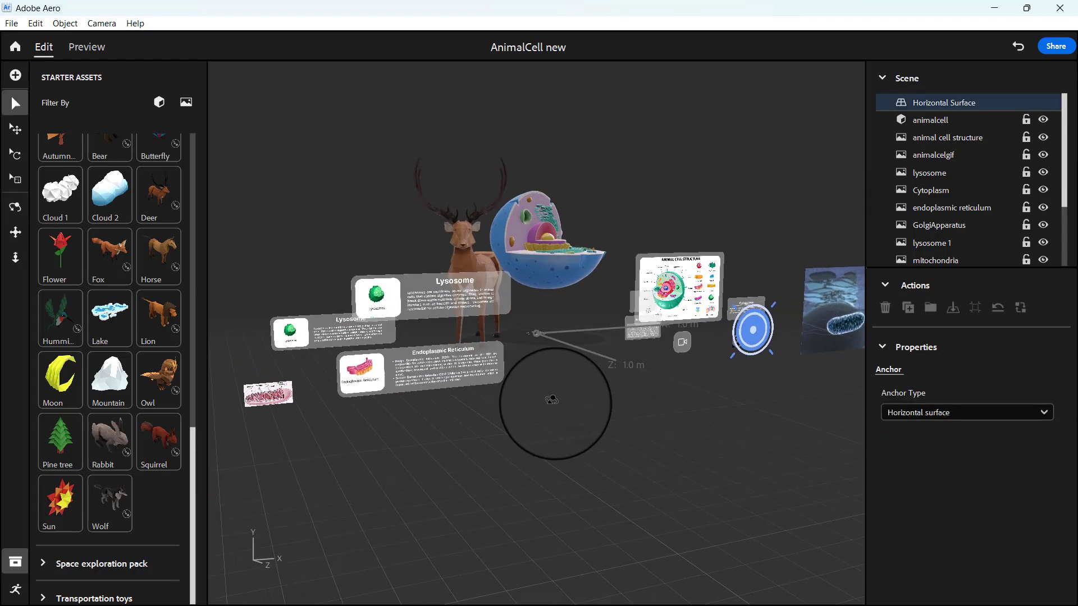
# Preview the scene and examine the arrangement of the deer, cell model, information images and control icons
pyautogui.click(85, 45)
pyautogui.moveTo(716, 447); pyautogui.dragTo(686, 494)
pyautogui.scroll(3, 603, 460)
pyautogui.scroll(-3, 604, 460)
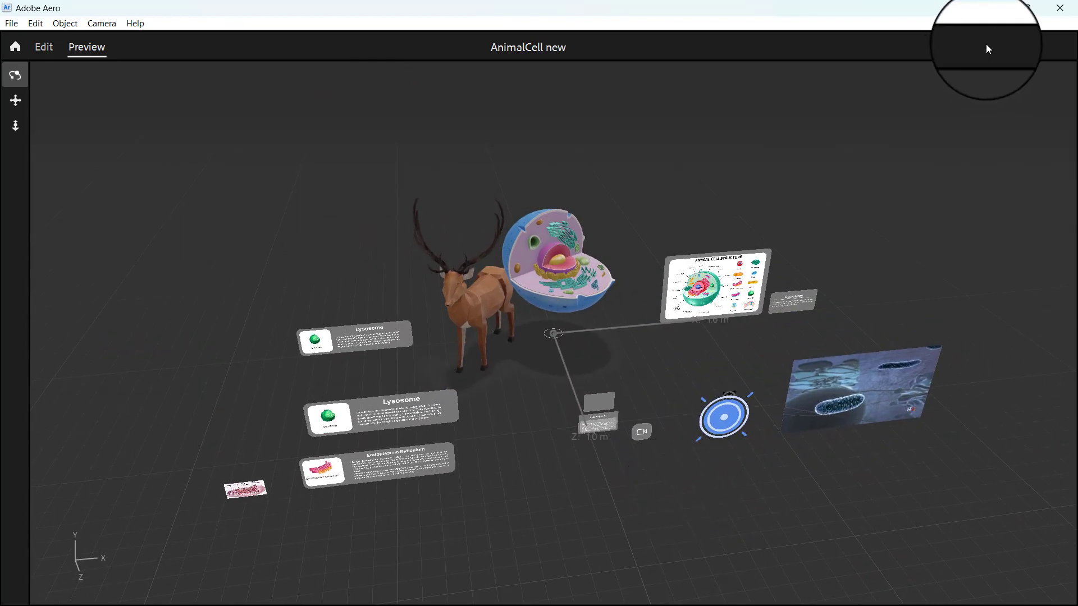